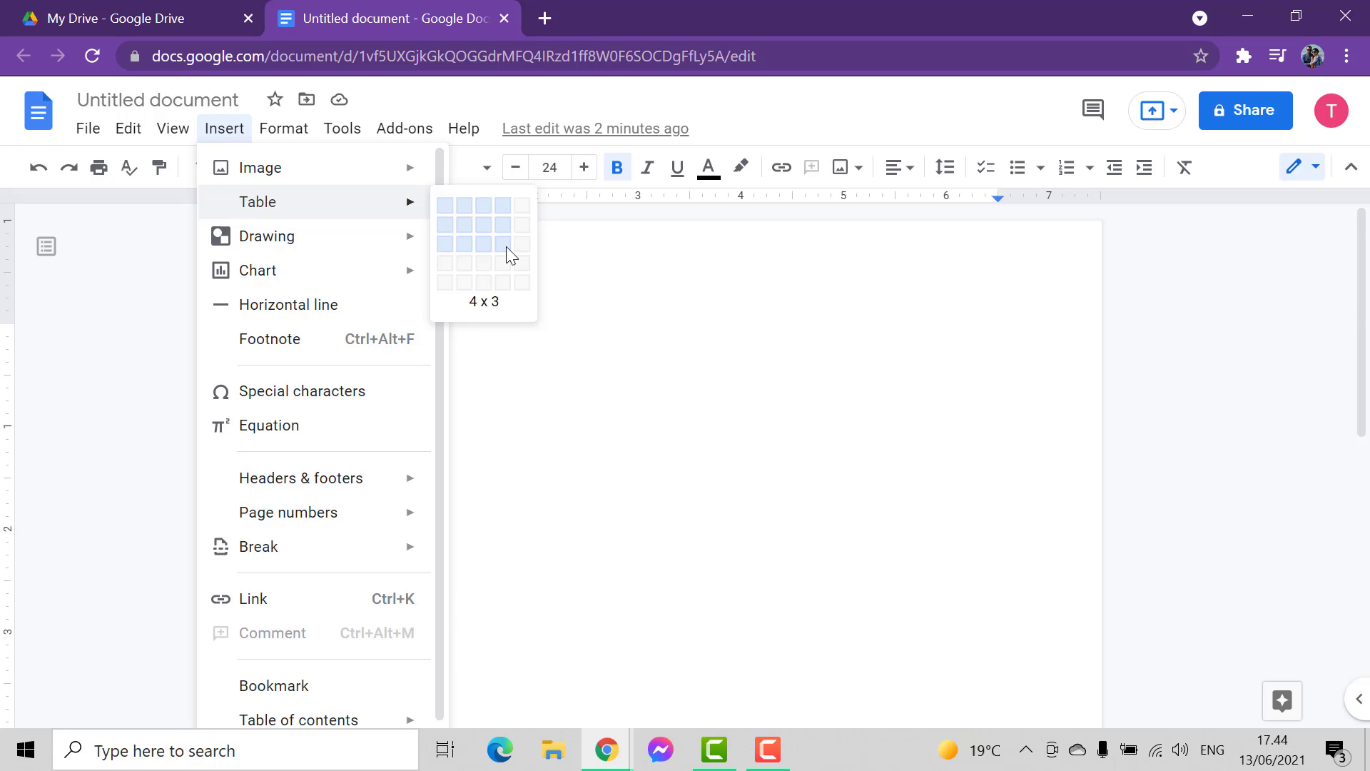
Insert a table with four columns and three rows and enter "item" in its first cell.
click(507, 246)
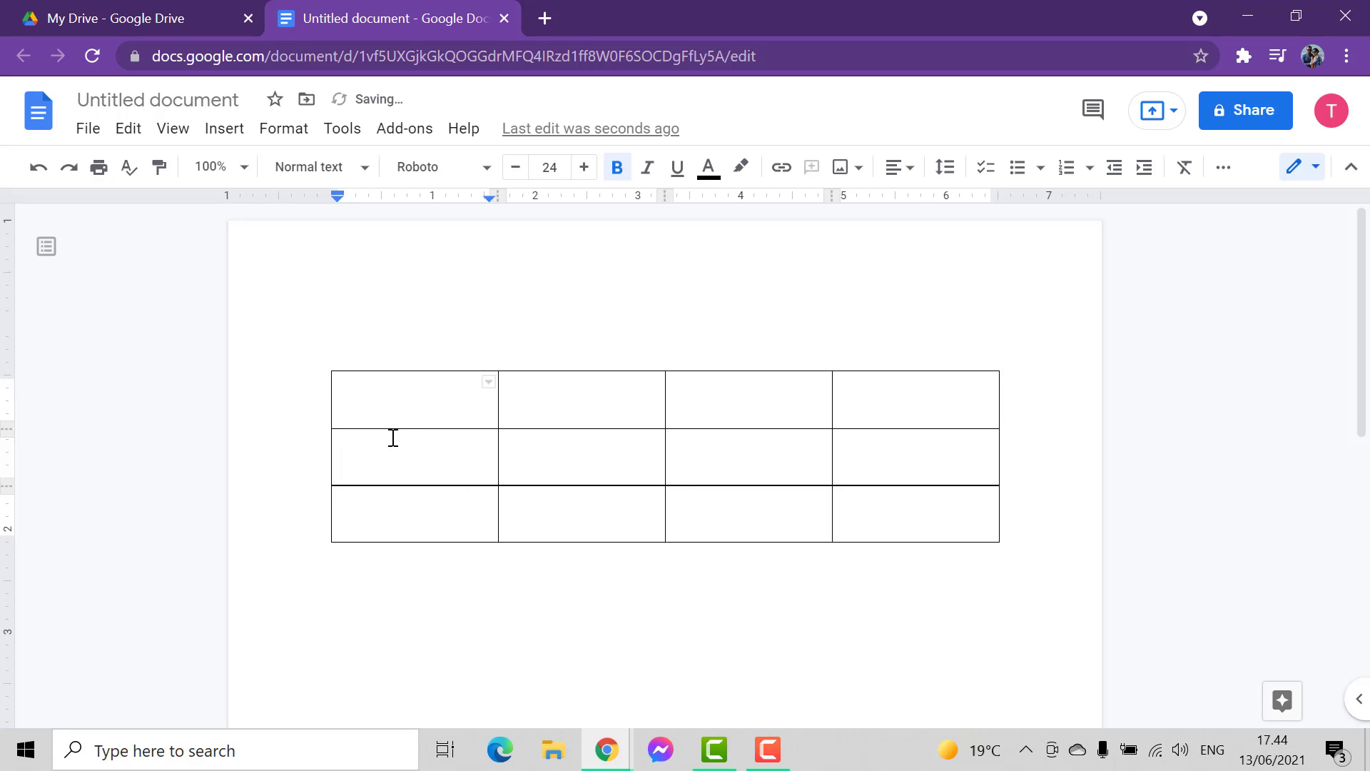
text(itwe)
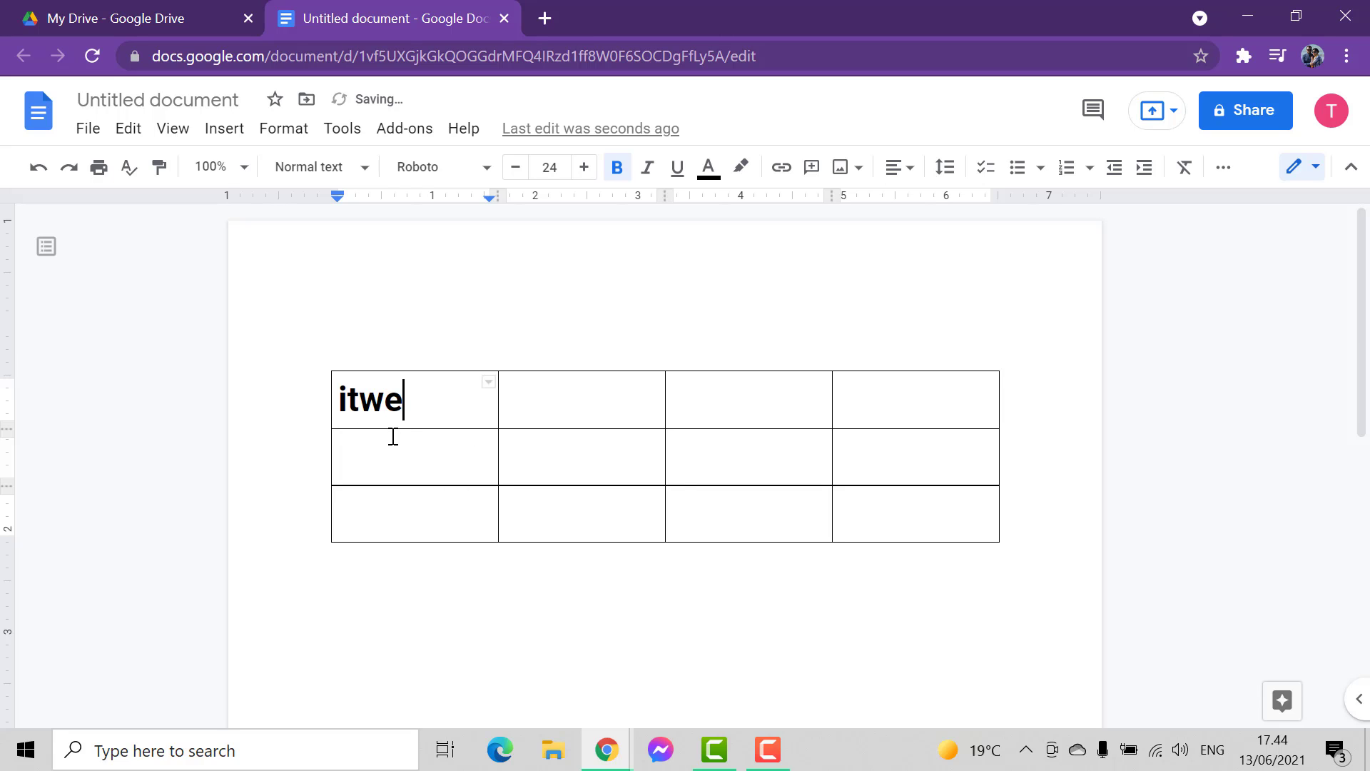
key(BackSpace)
key(BackSpace)
text(em)
key(Tab)
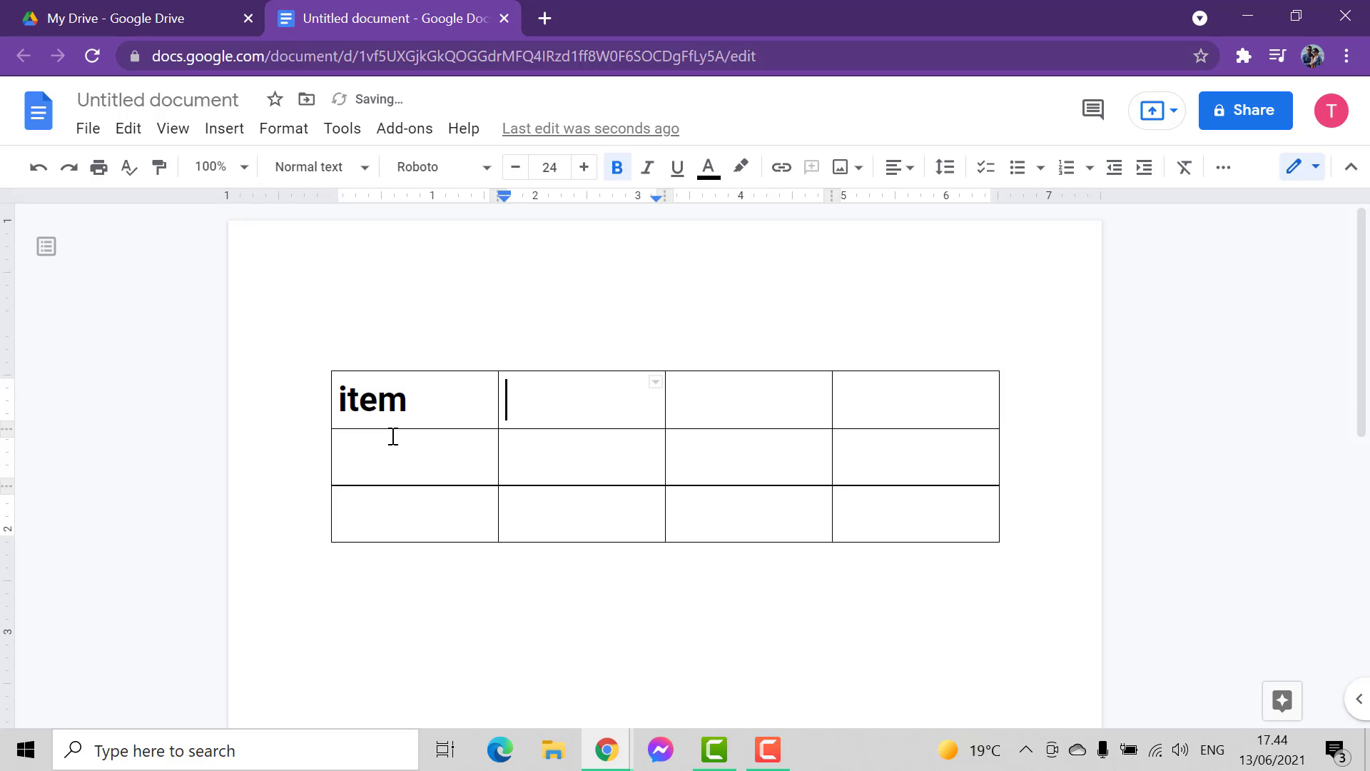
Enter "item" in the remaining three cells of the table's first row.
text(item)
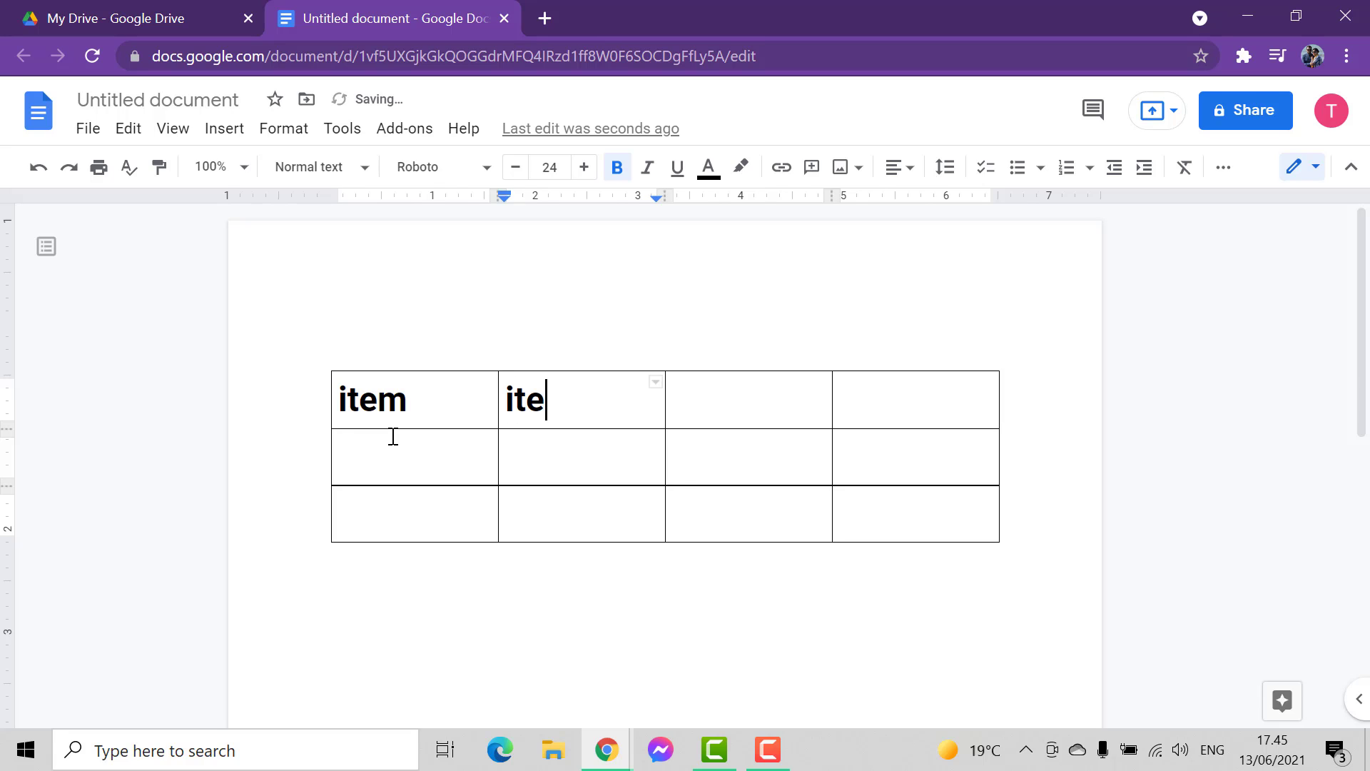
key(Tab)
text(t)
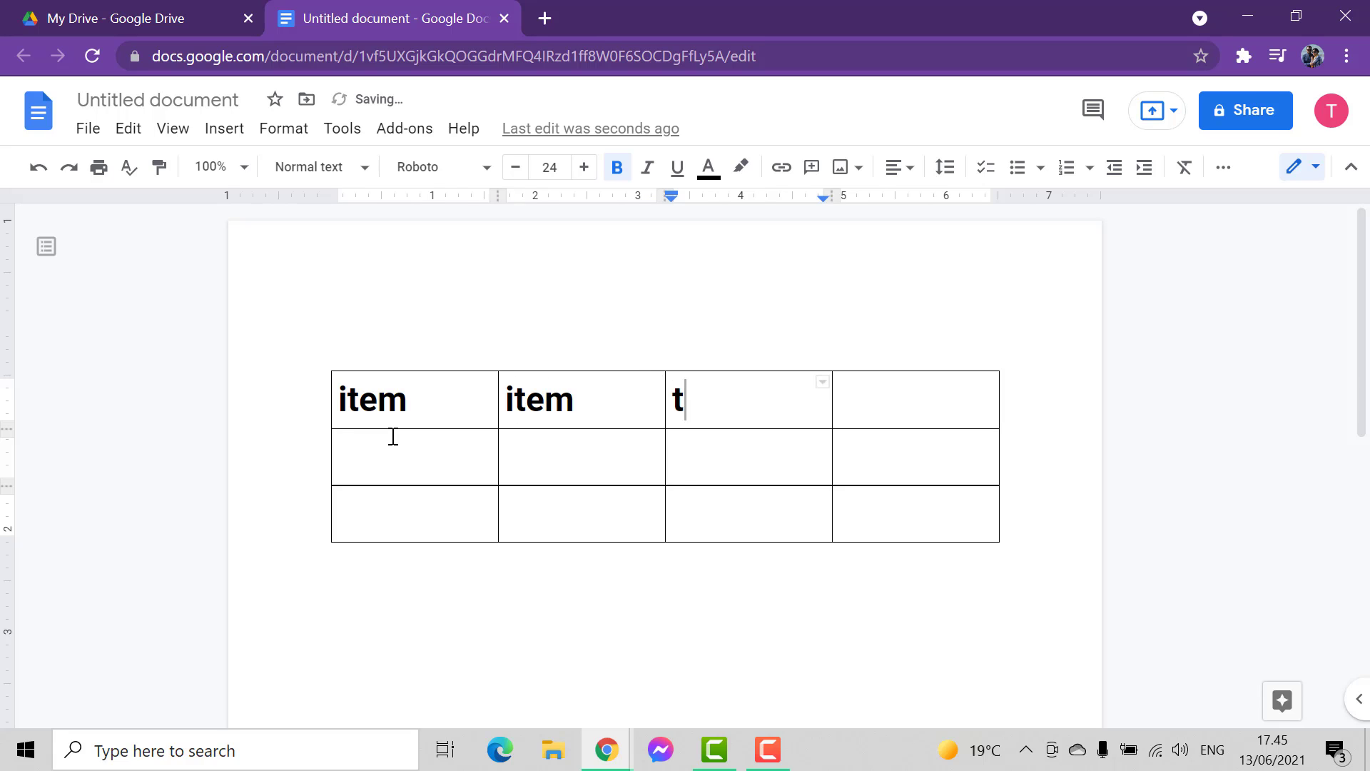
key(BackSpace)
text(item)
key(Tab)
text(item)
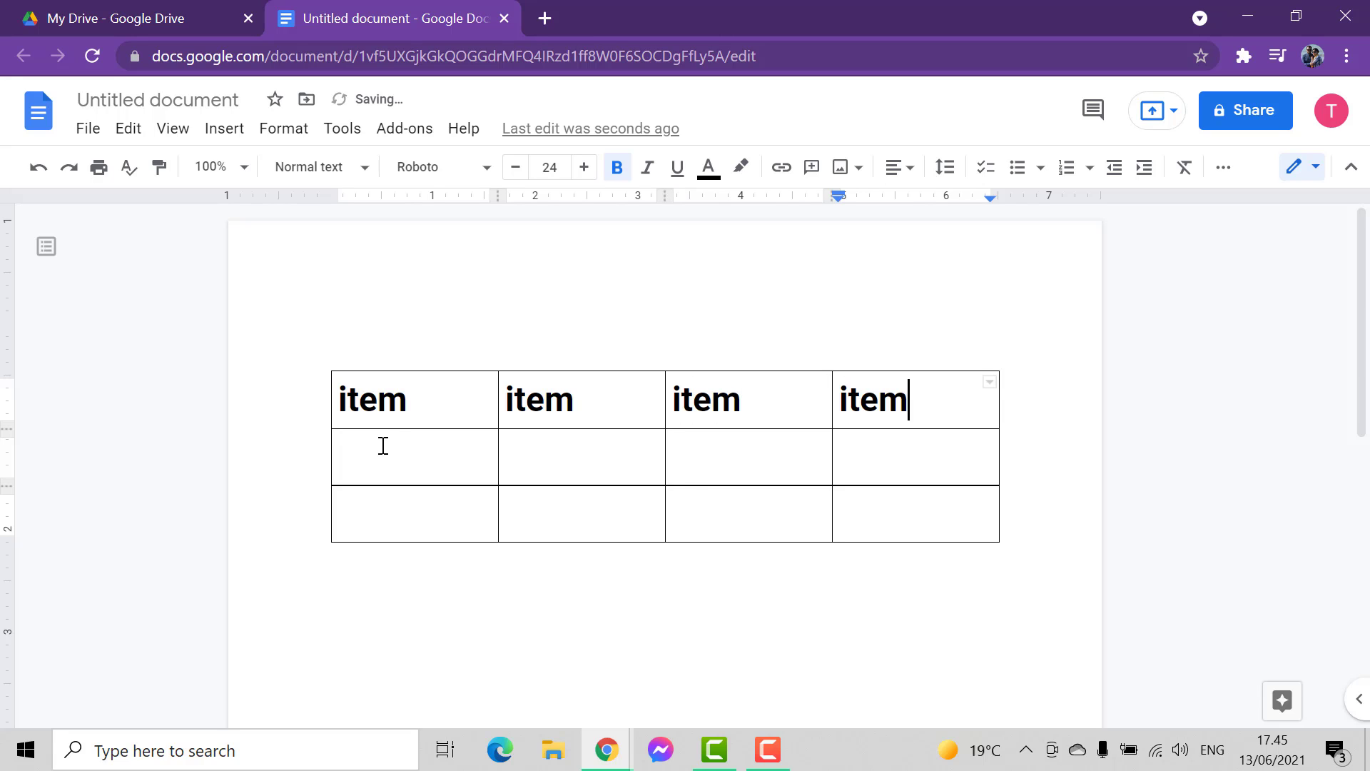
Enter "one" and "two" in the first column's second and third rows.
key(Tab)
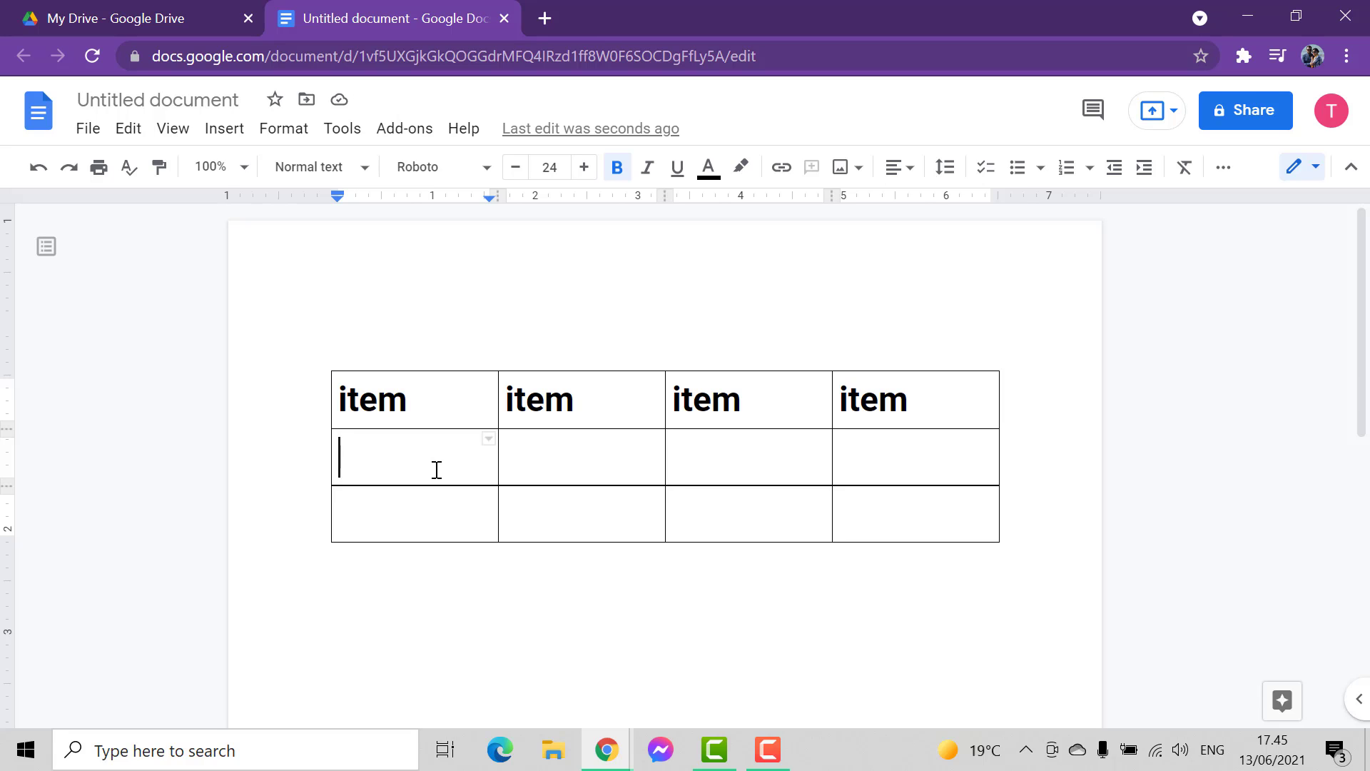
text(one)
key(Tab)
key(Tab)
key(Tab)
key(Tab)
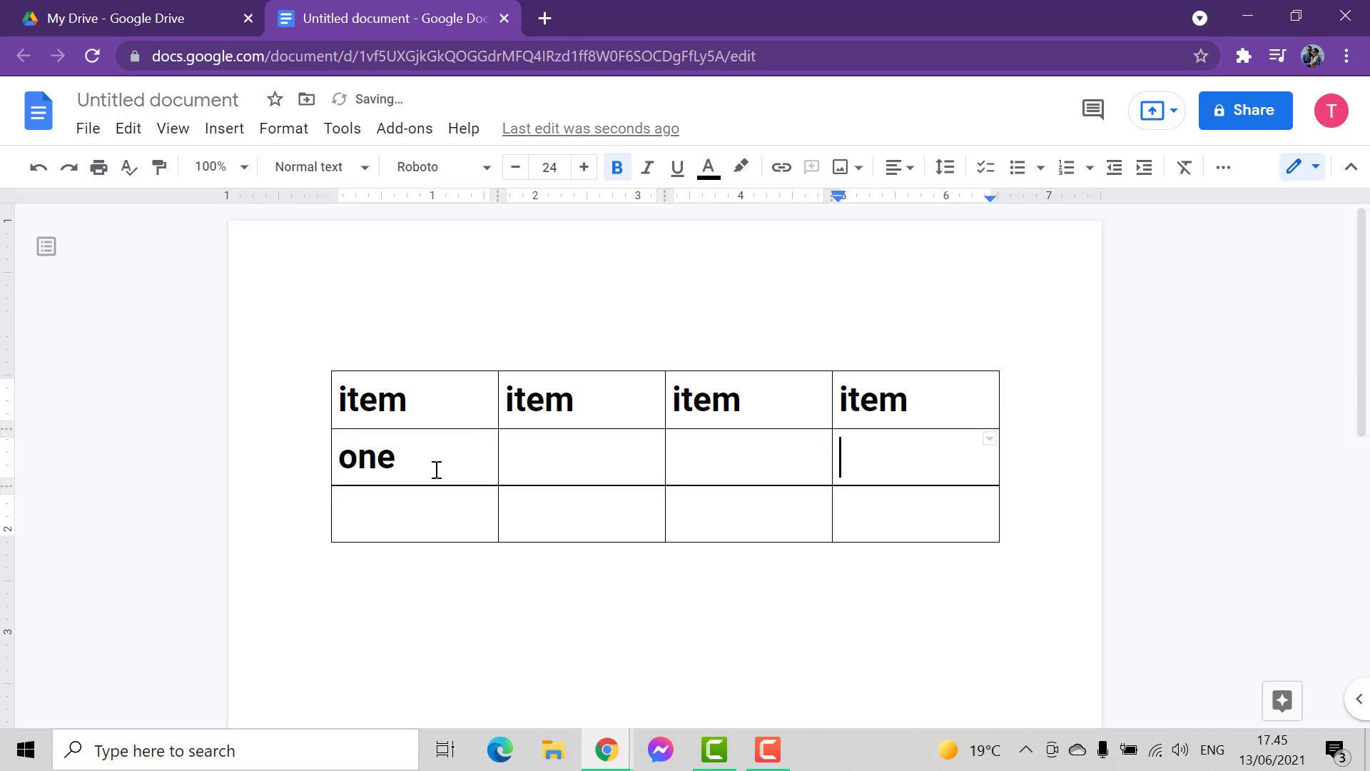
text(two)
key(Tab)
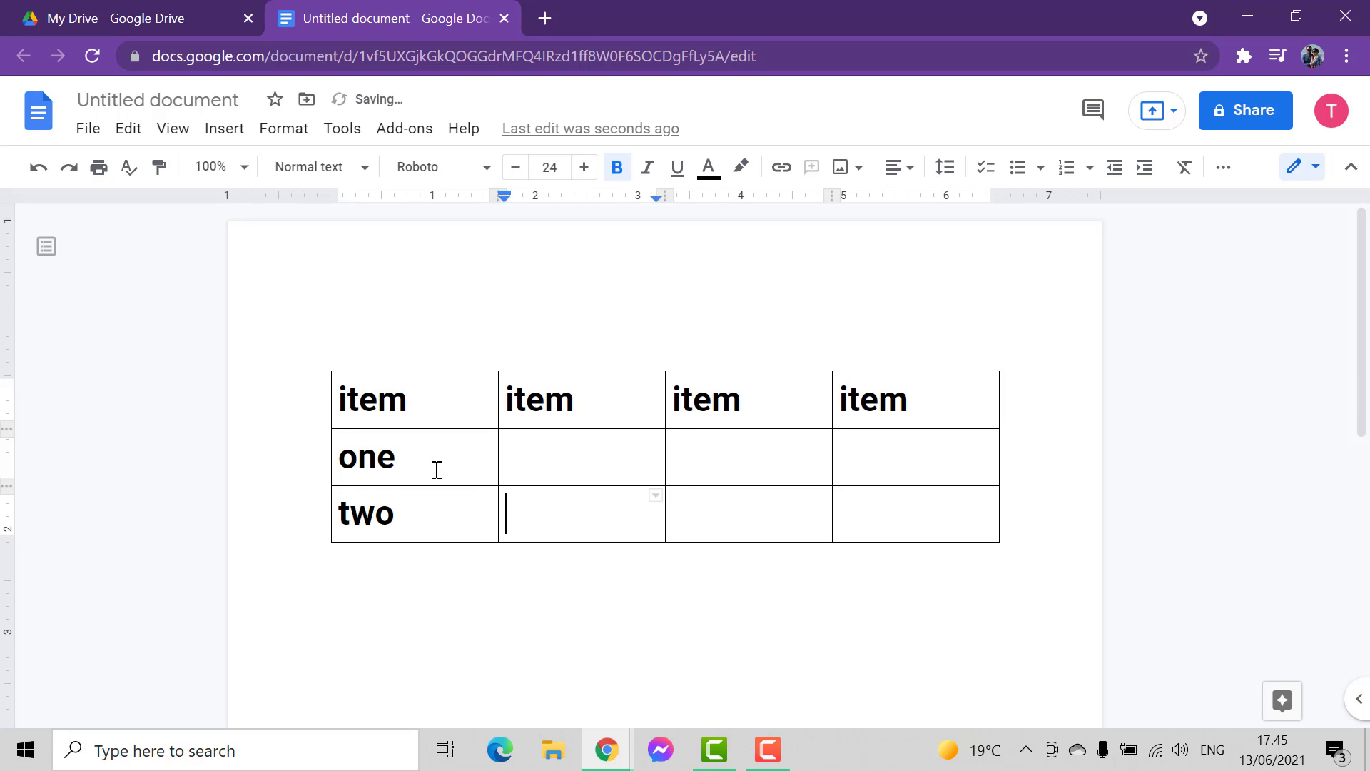
Fill the second column below its header with 3 and 4, and the third column with 7 and 8.
click(600, 465)
text(3)
click(597, 528)
text(4)
click(768, 441)
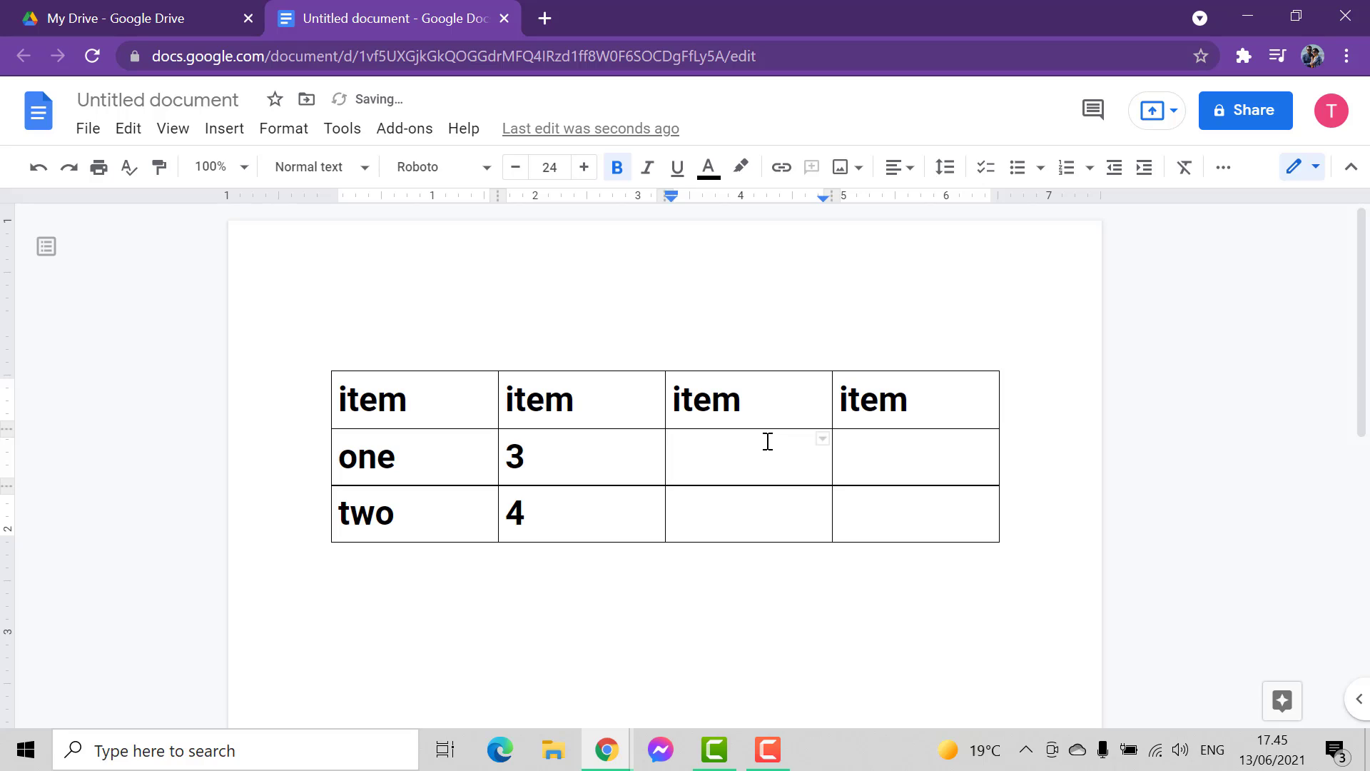
text(7)
click(788, 508)
text(8)
Fill the fourth column below its header with 9 and 10, then leave the table.
click(922, 465)
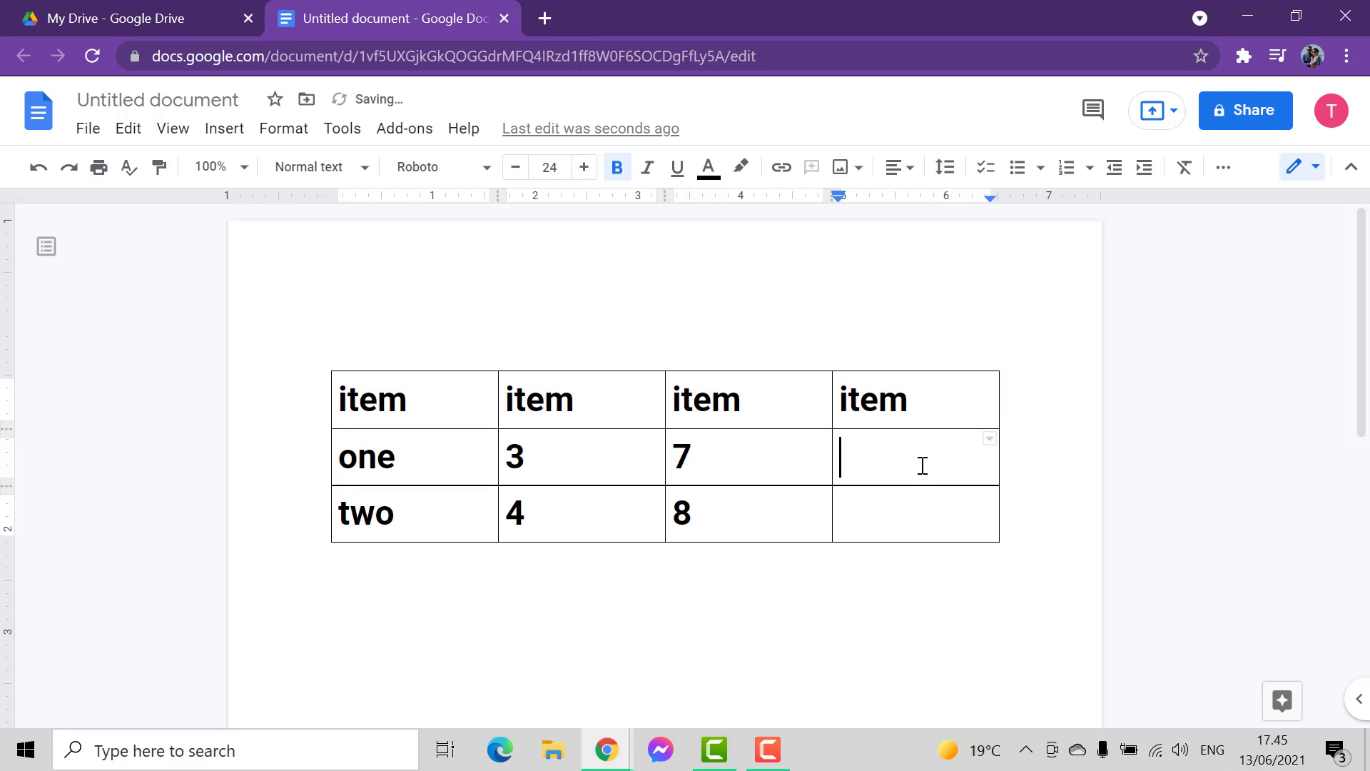
text(9)
click(933, 529)
text(10)
click(723, 620)
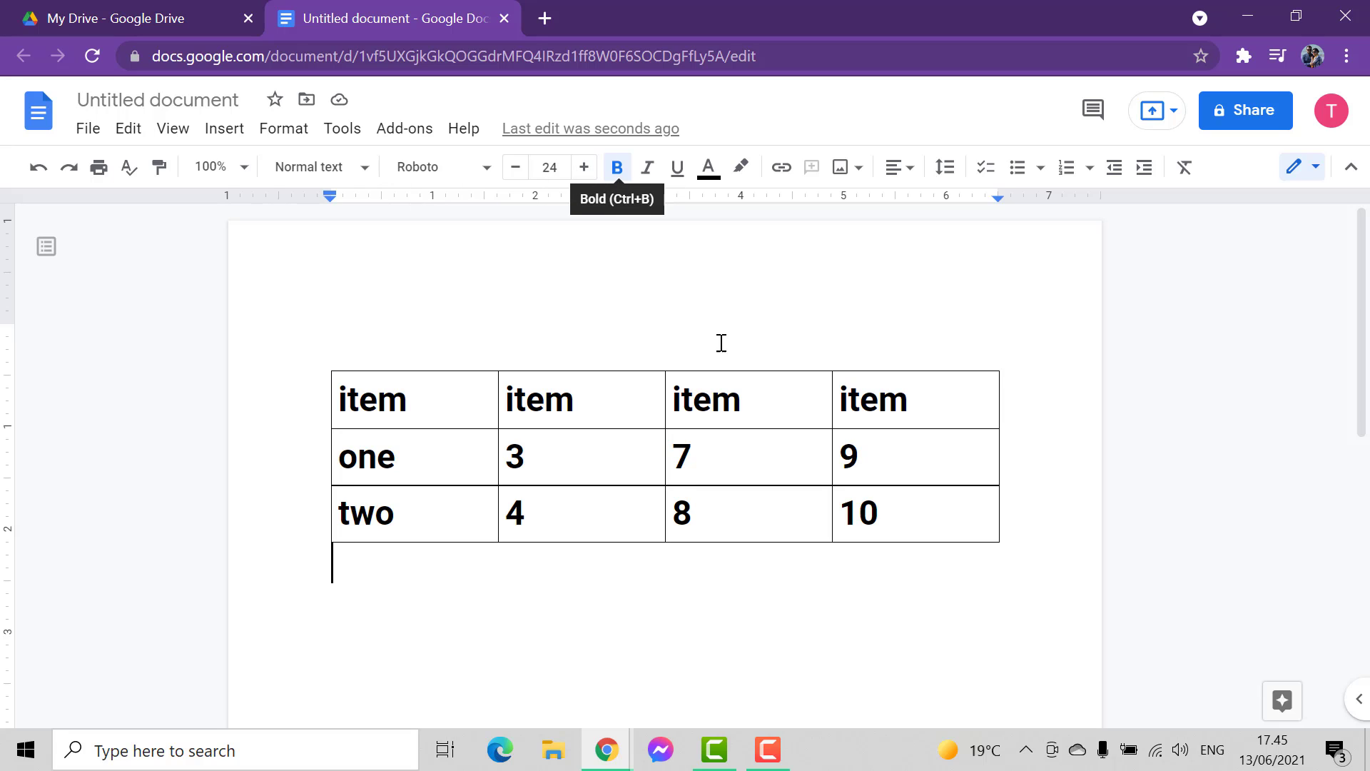
Italicize all the text in the table and set its font size to 14.
drag(927, 533, 403, 408)
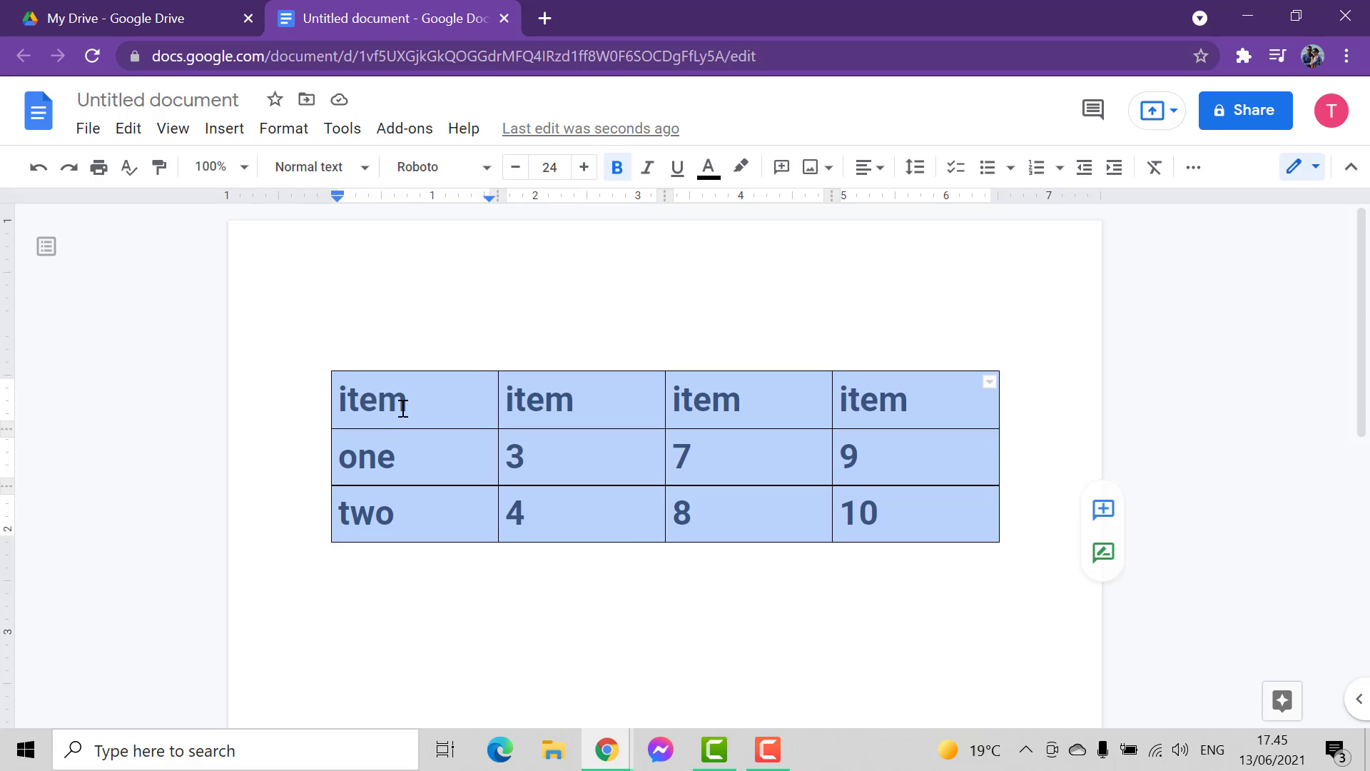
click(647, 168)
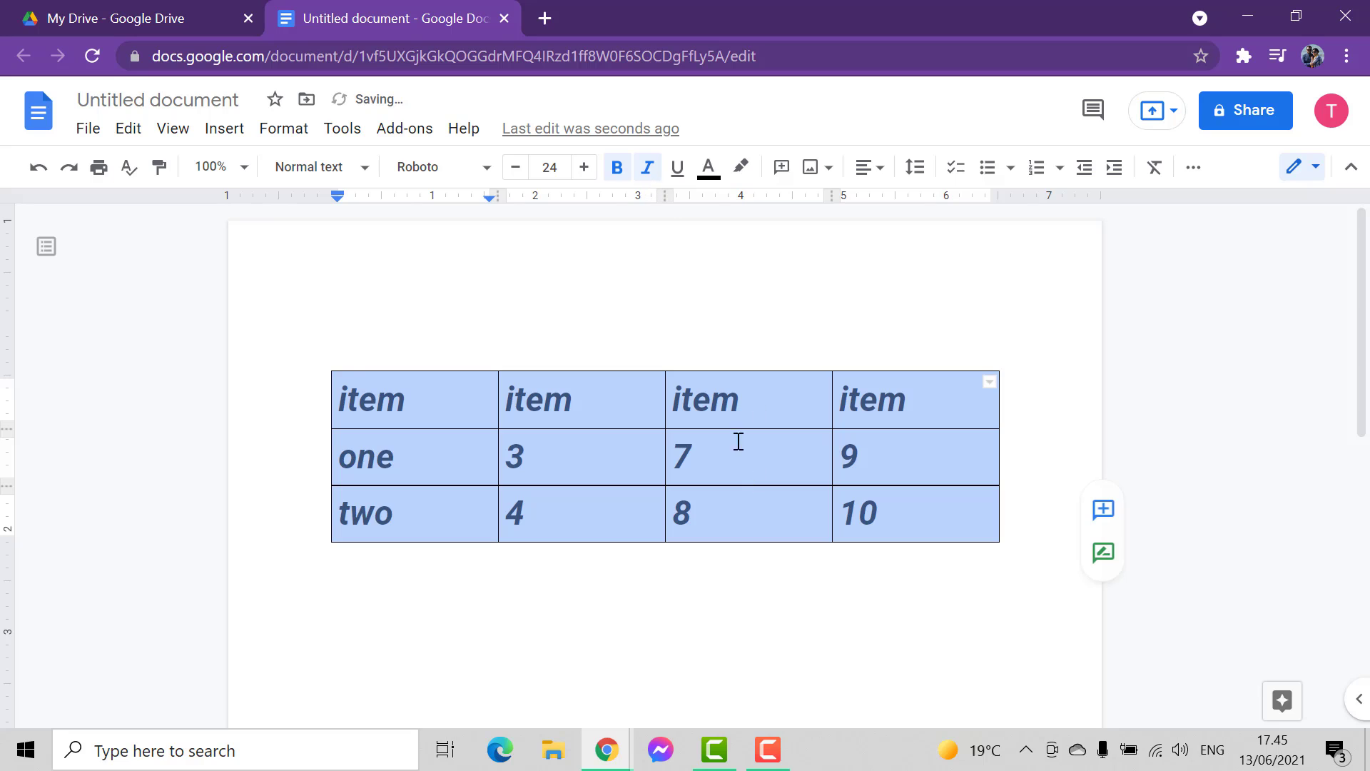
click(560, 167)
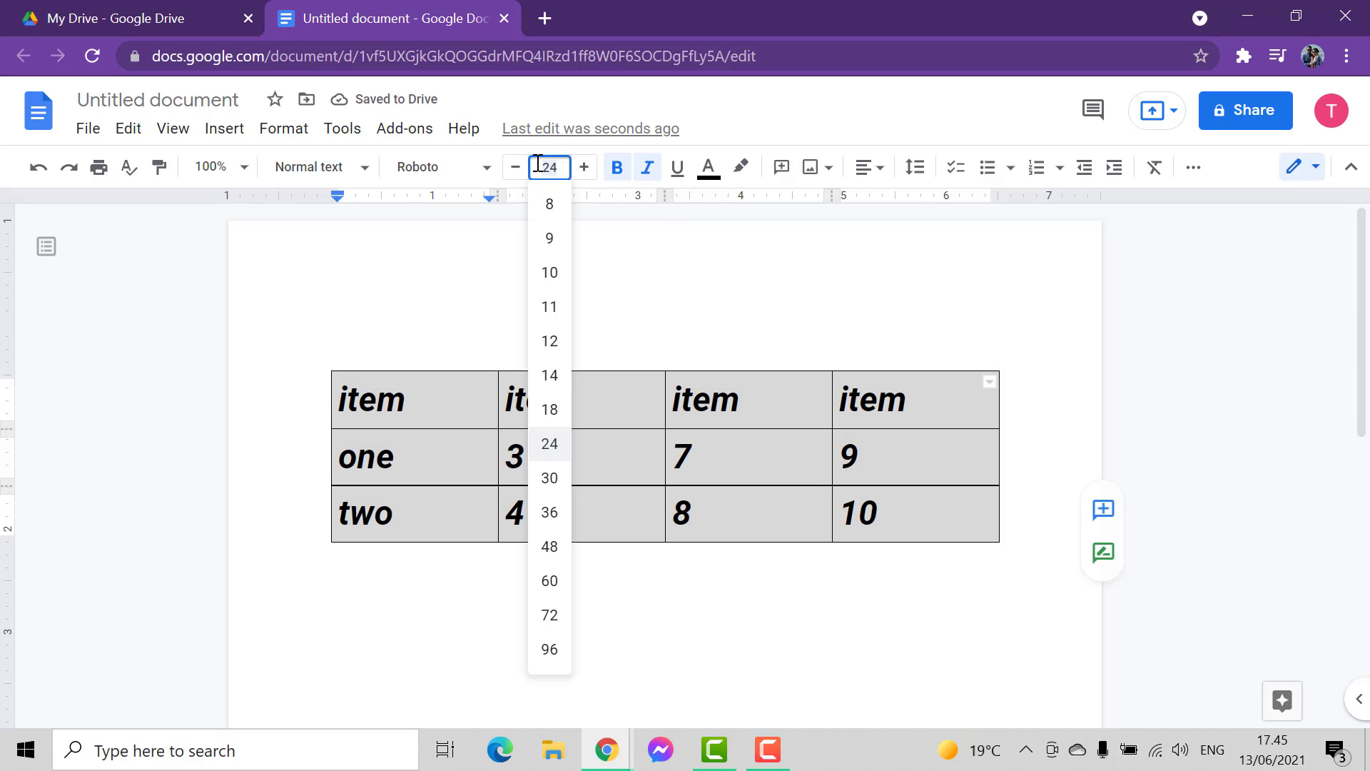
click(549, 307)
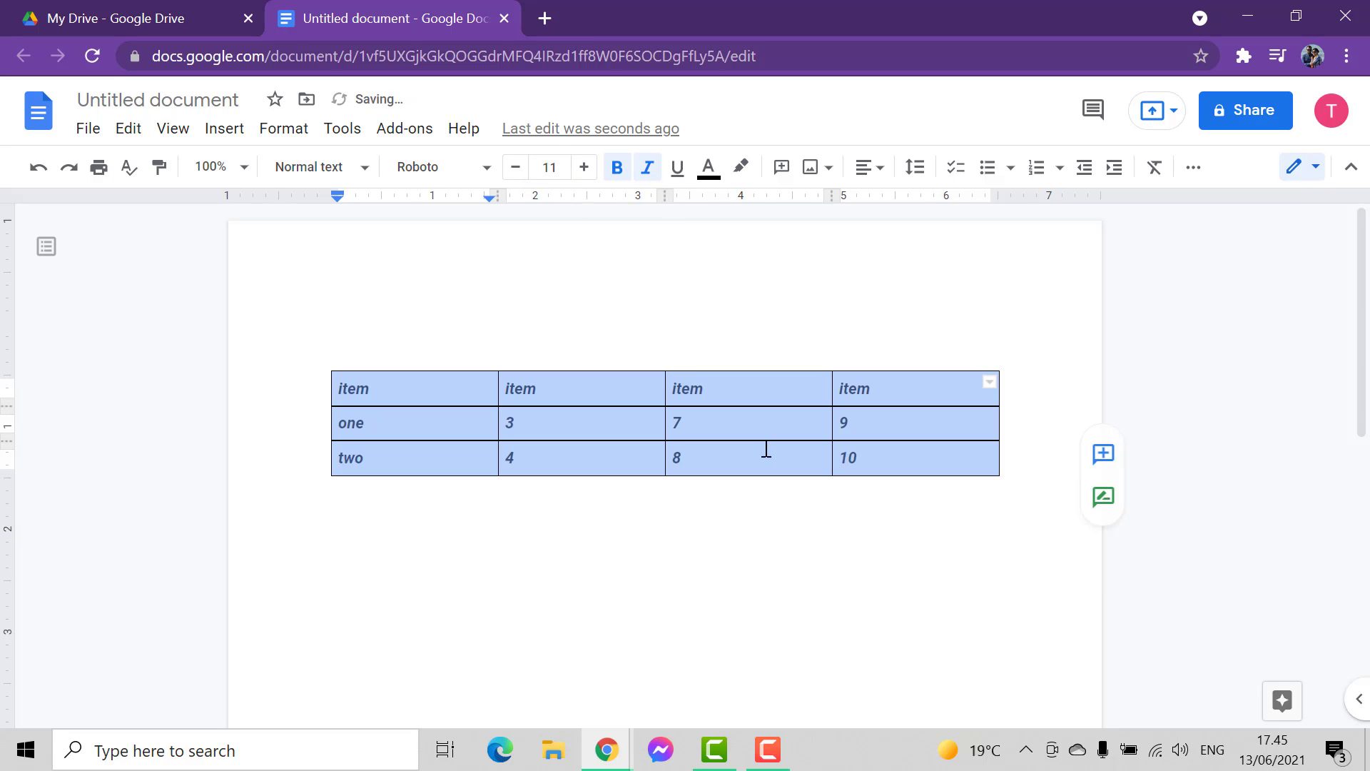
click(547, 168)
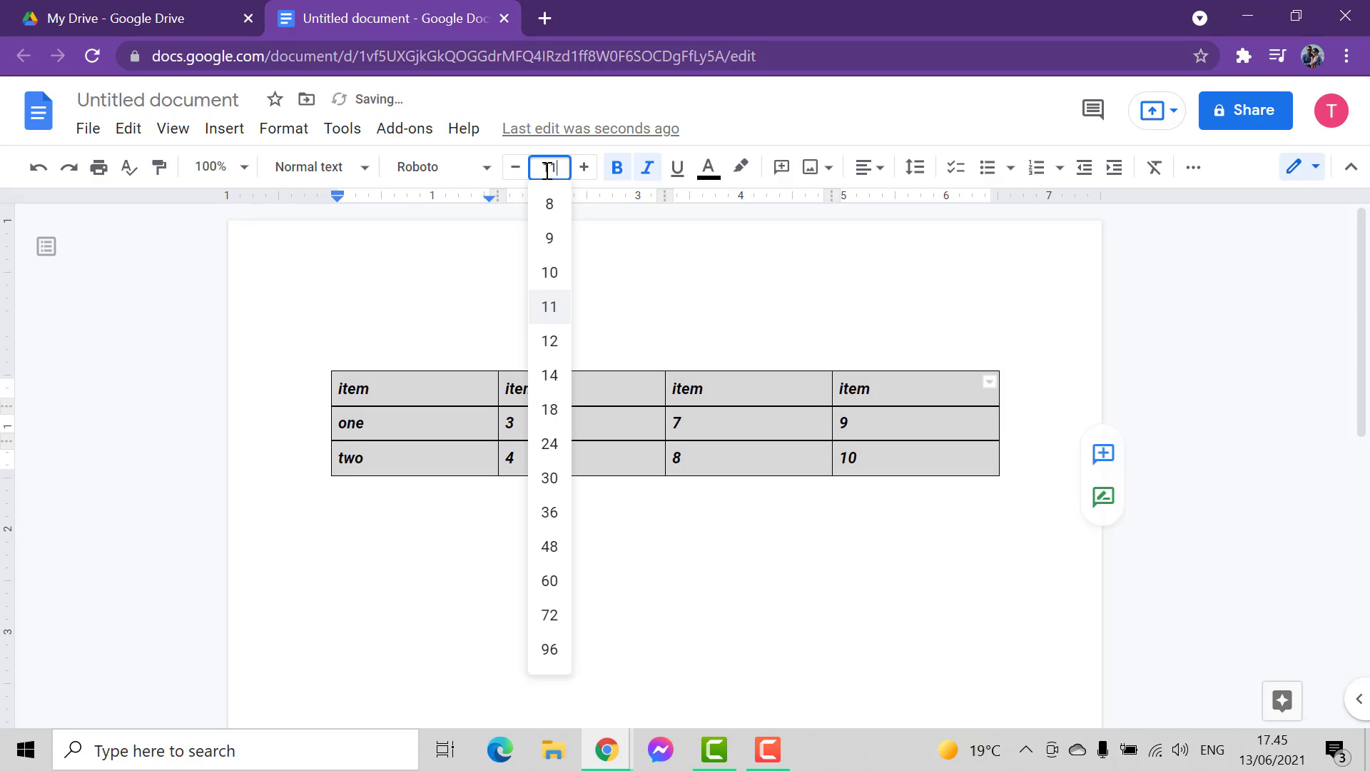
click(547, 376)
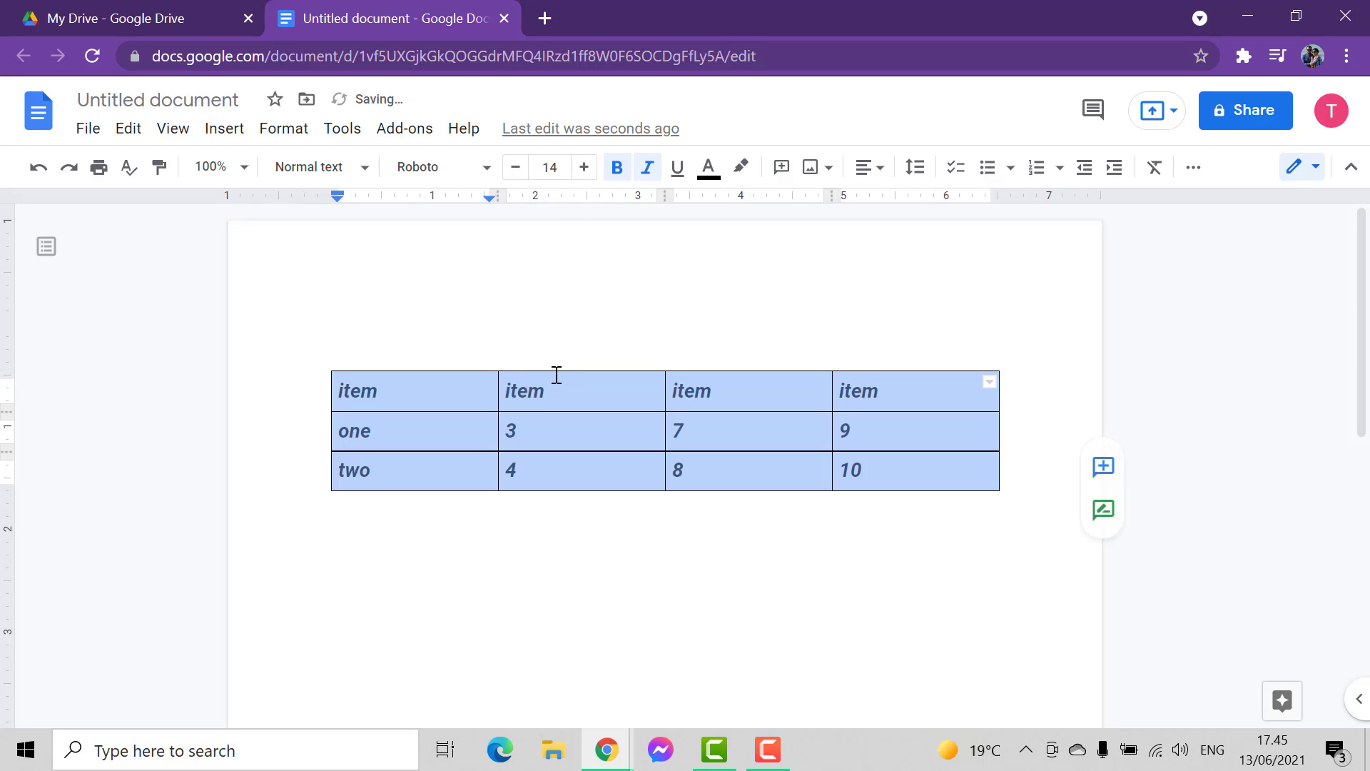
Change the font of all the table text to Impact.
click(458, 175)
scroll(459, 421, down, 2)
scroll(472, 488, down, 2)
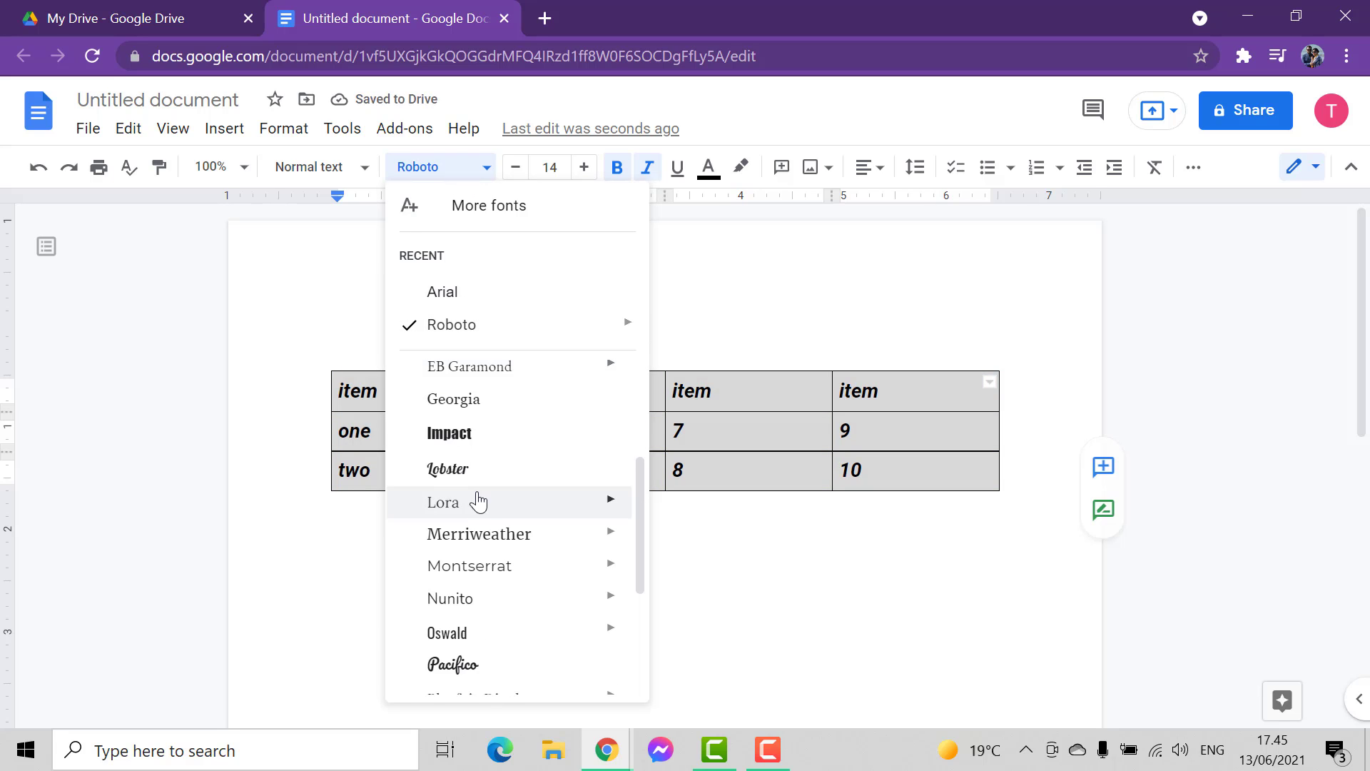
click(450, 431)
click(617, 579)
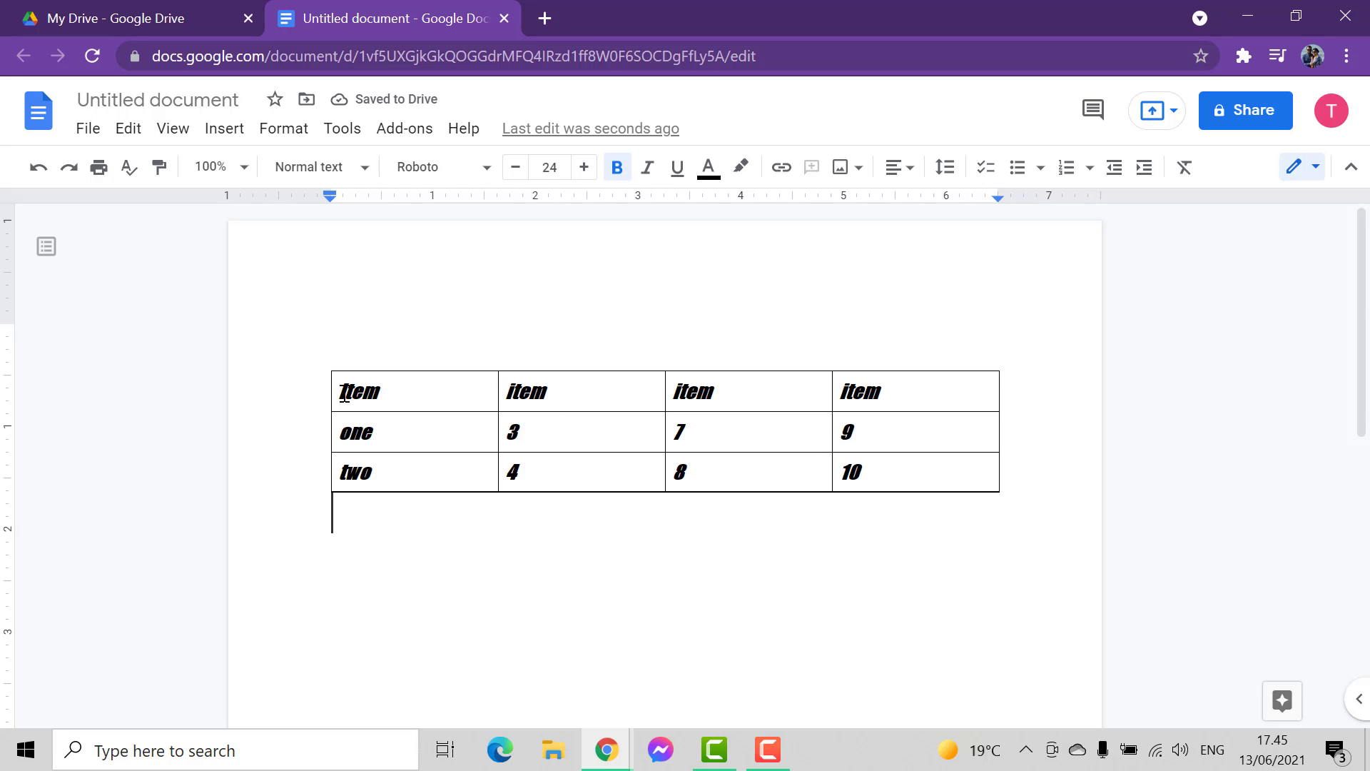
Set the text color of every table cell to red.
drag(344, 394, 856, 471)
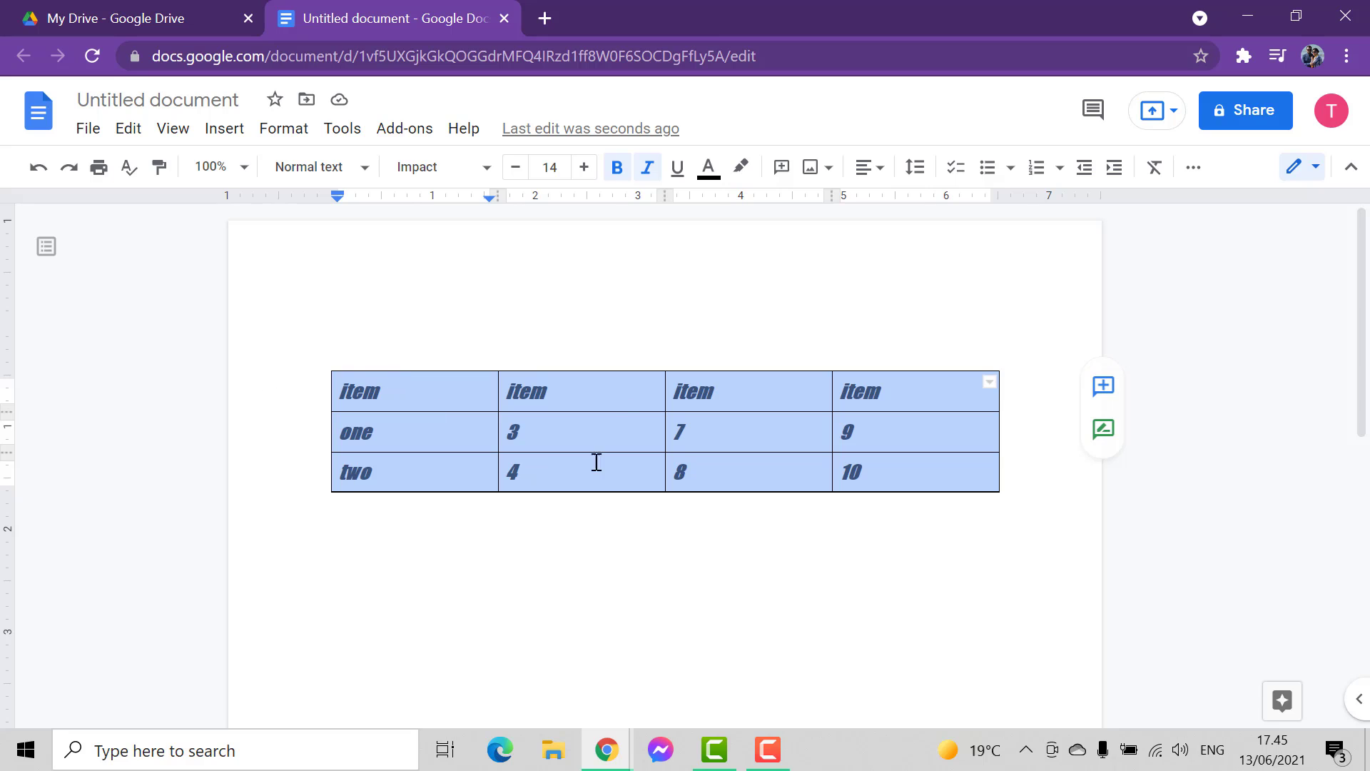
click(711, 178)
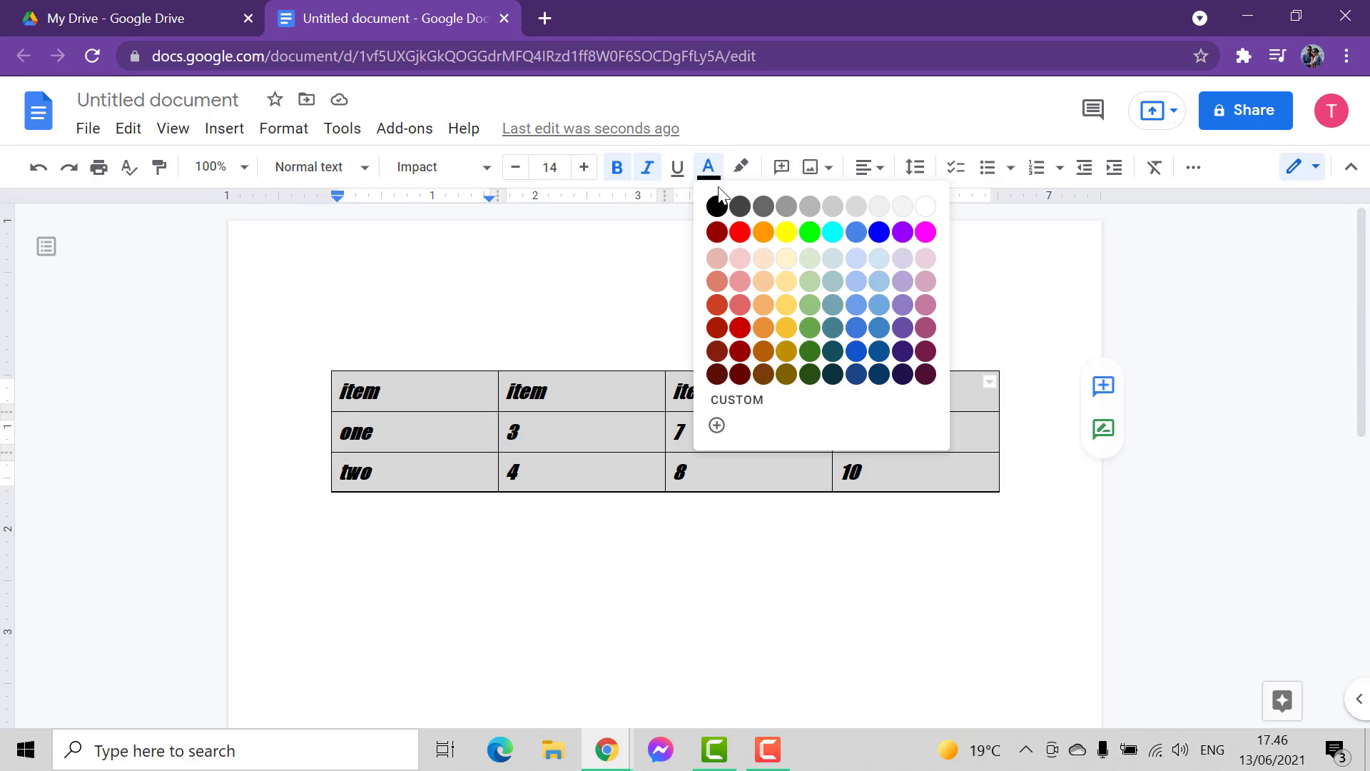
click(739, 232)
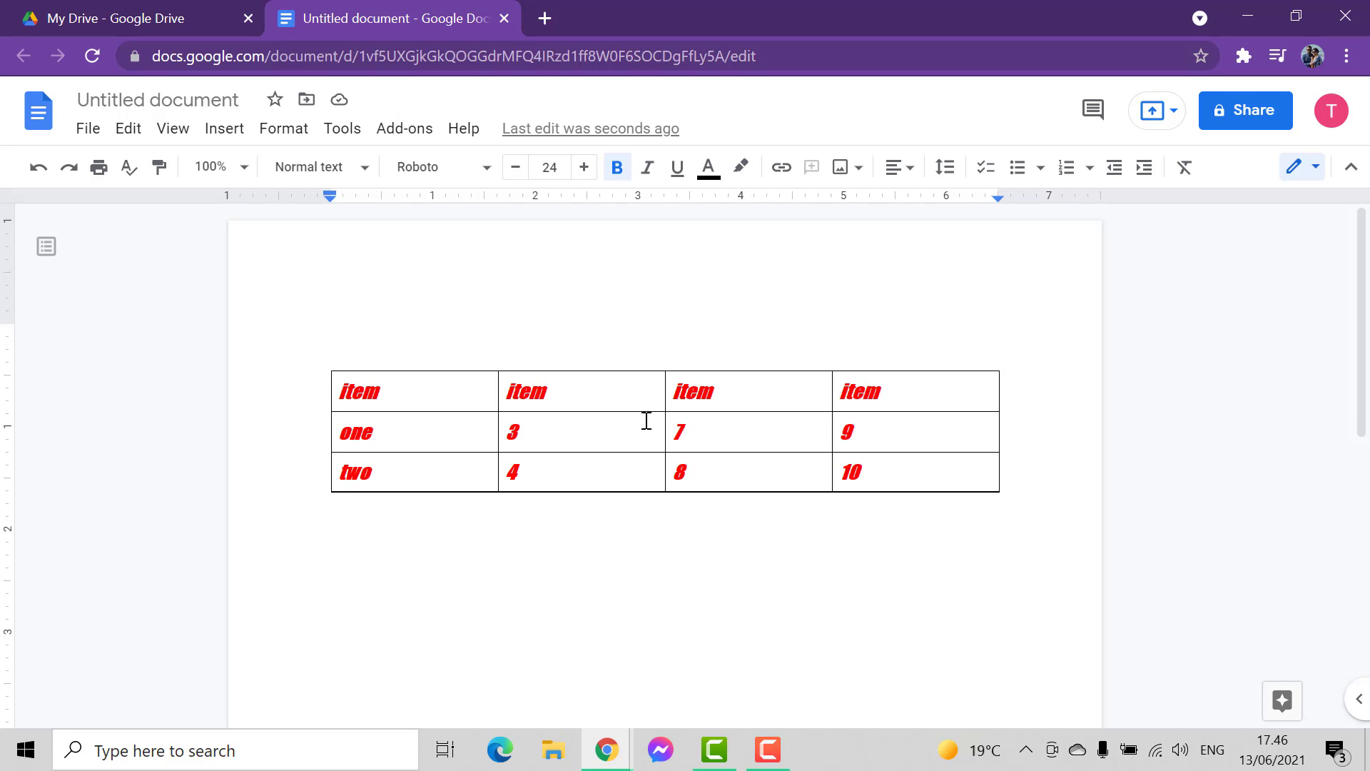
Highlight all the table text in bright green.
click(754, 175)
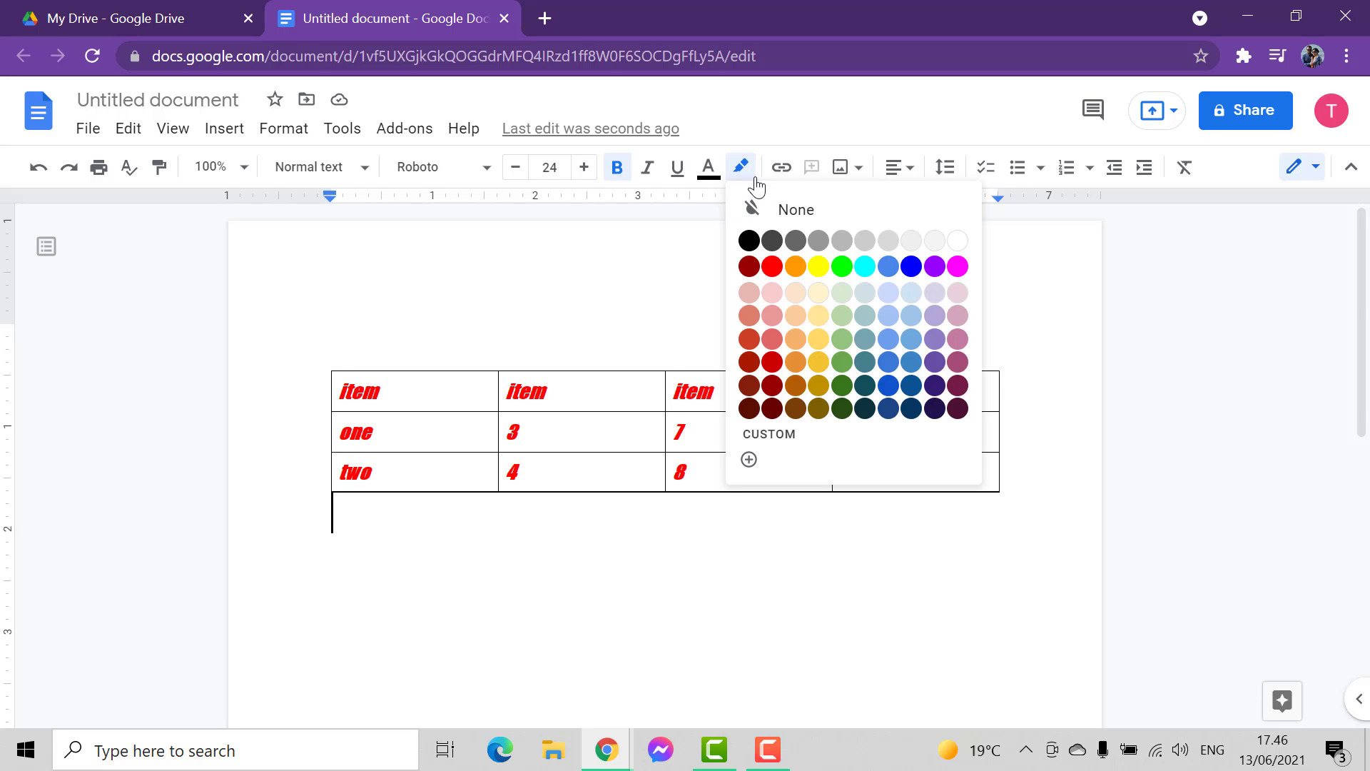
click(804, 263)
drag(866, 475, 511, 260)
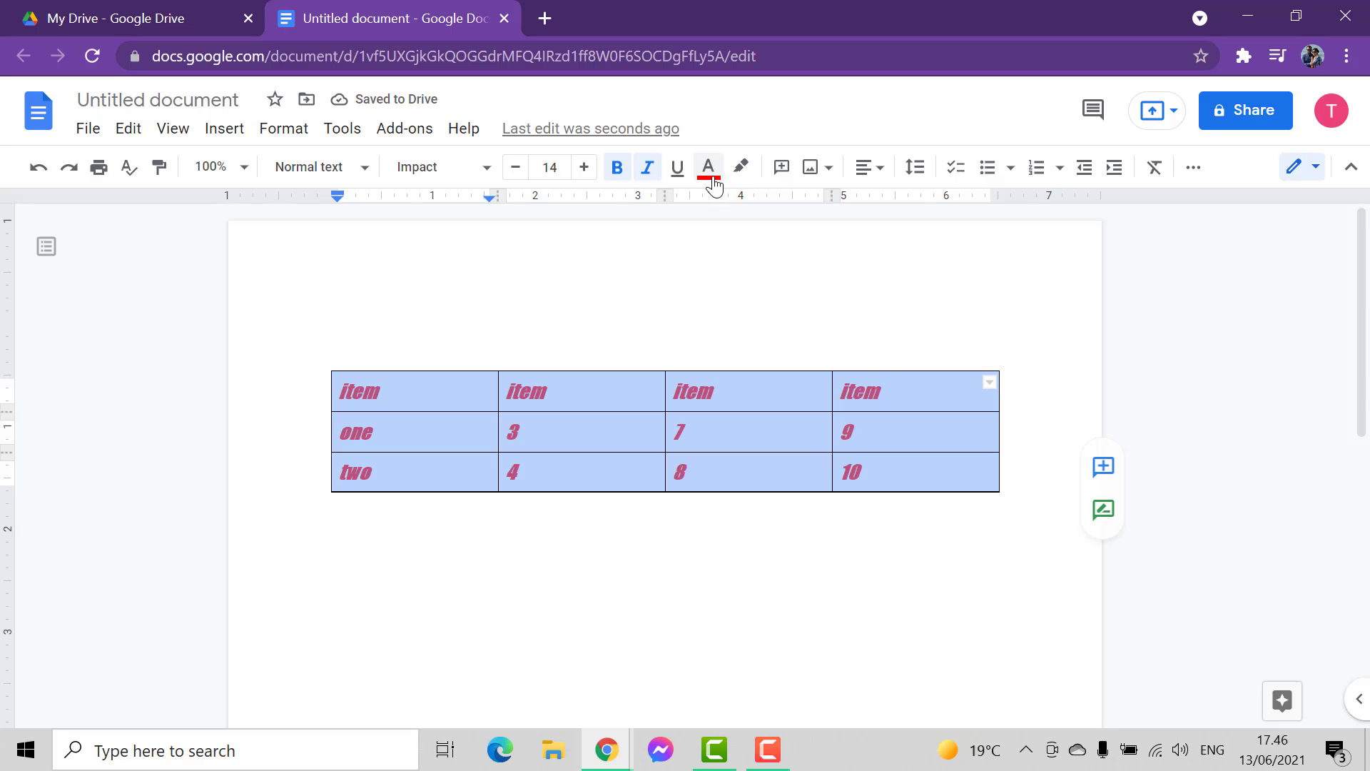
click(741, 167)
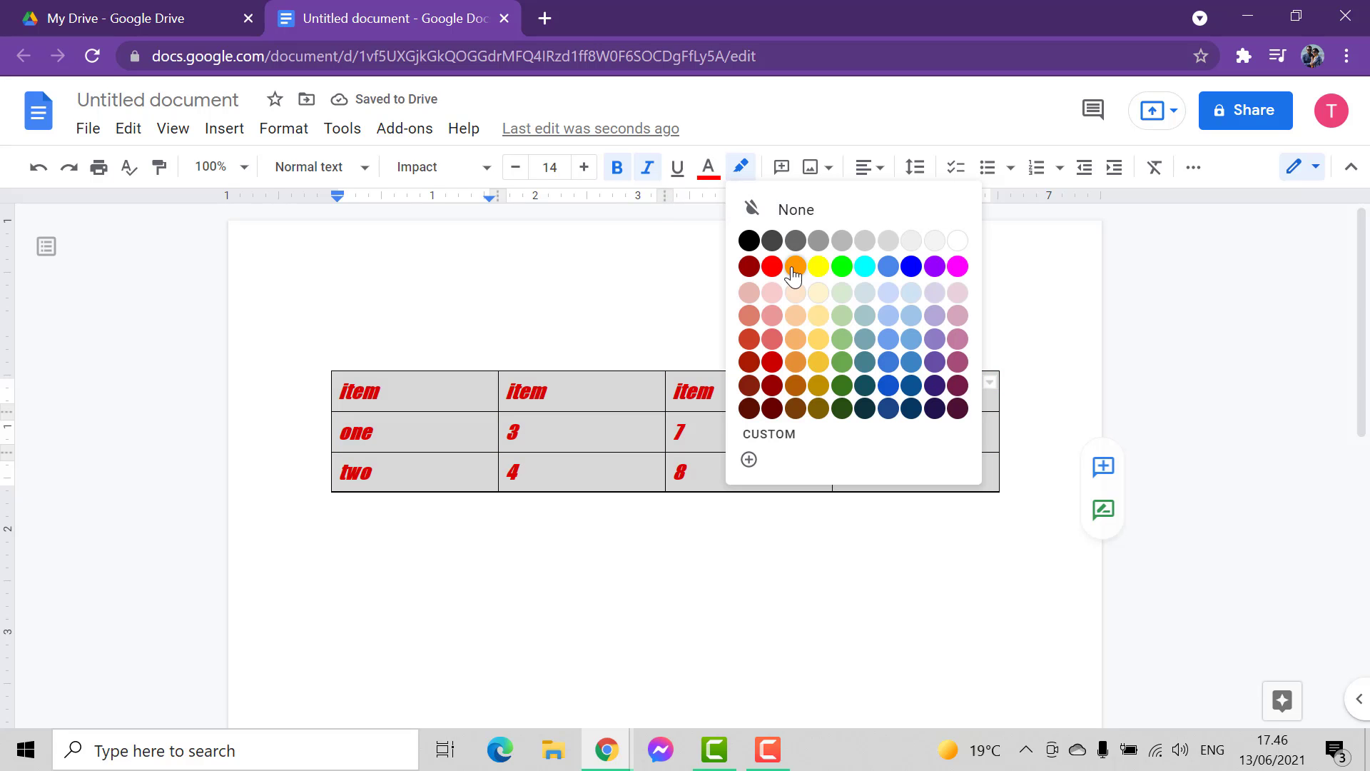
click(842, 267)
click(661, 543)
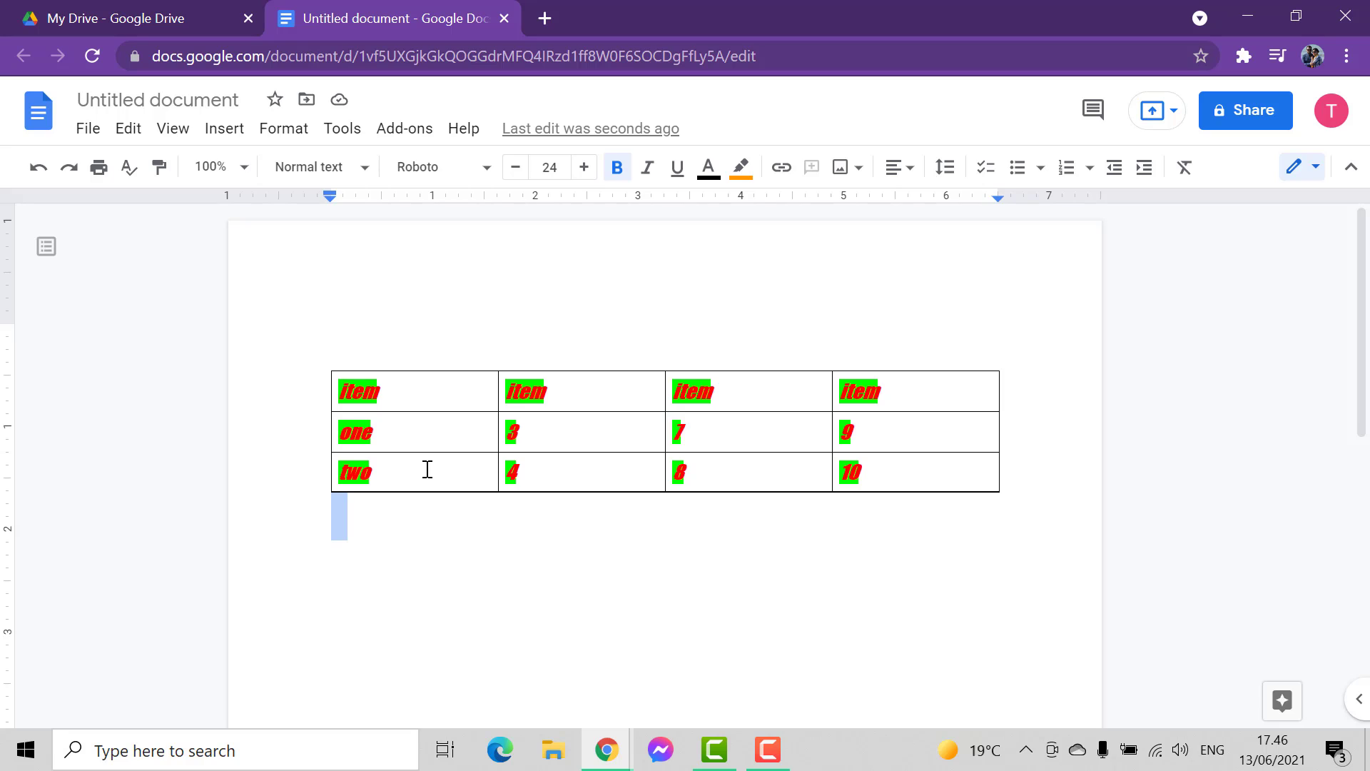
Try to change the highlight color to white from the second header cell without selecting any text.
click(405, 400)
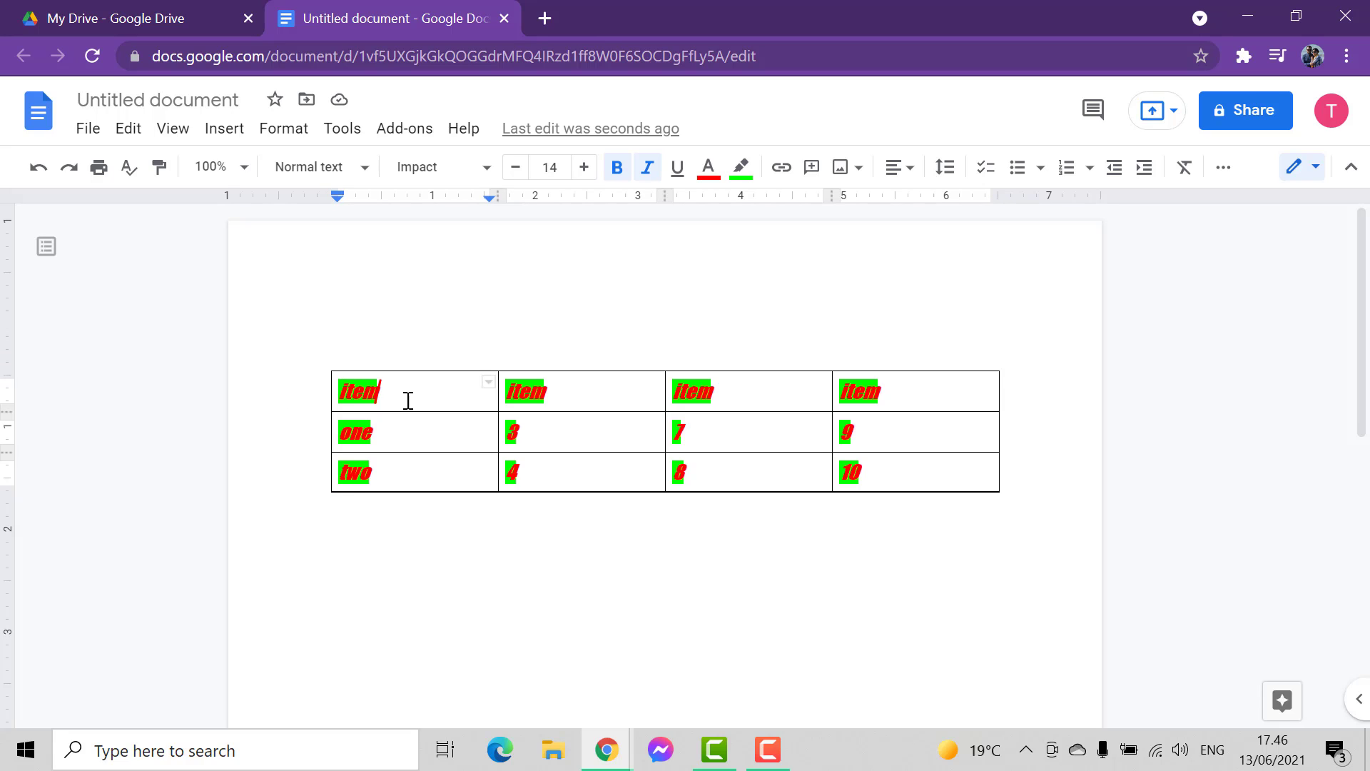
click(376, 474)
click(559, 391)
click(740, 167)
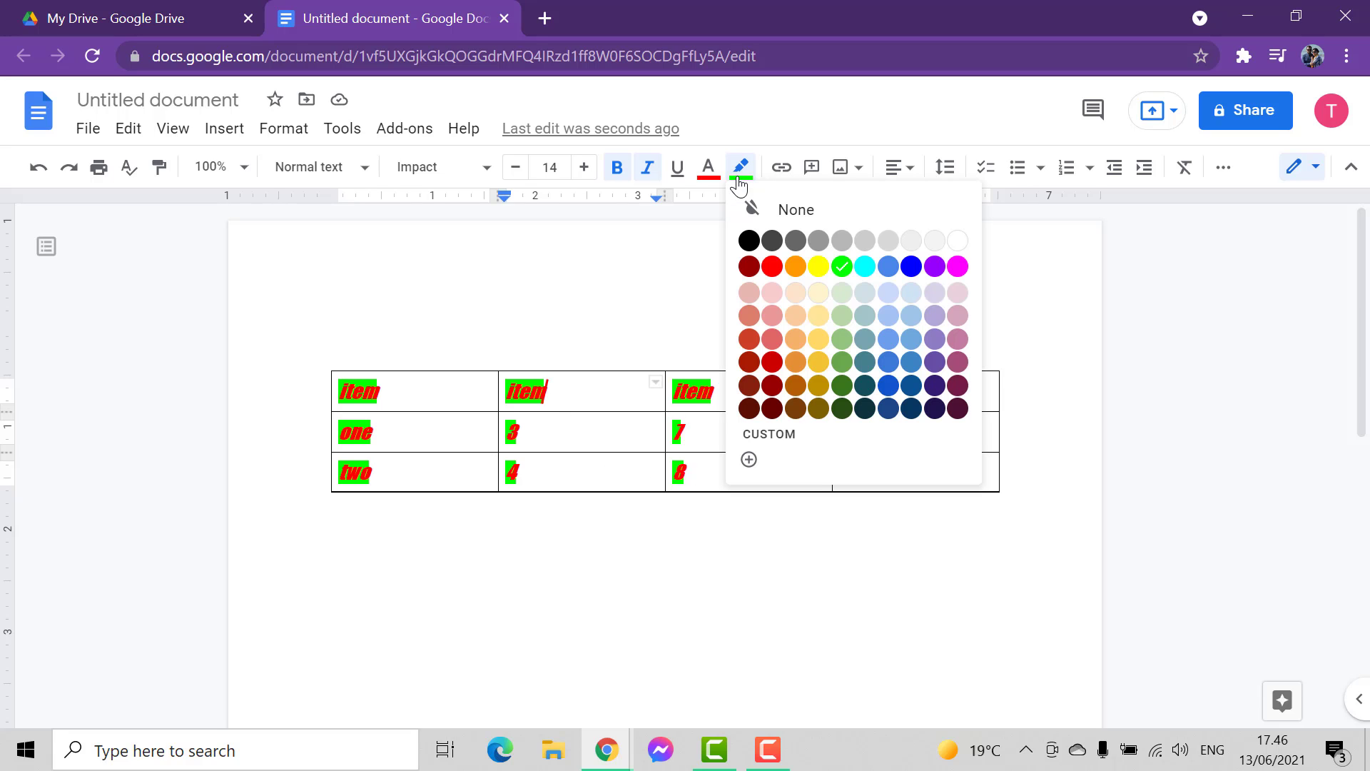
click(954, 246)
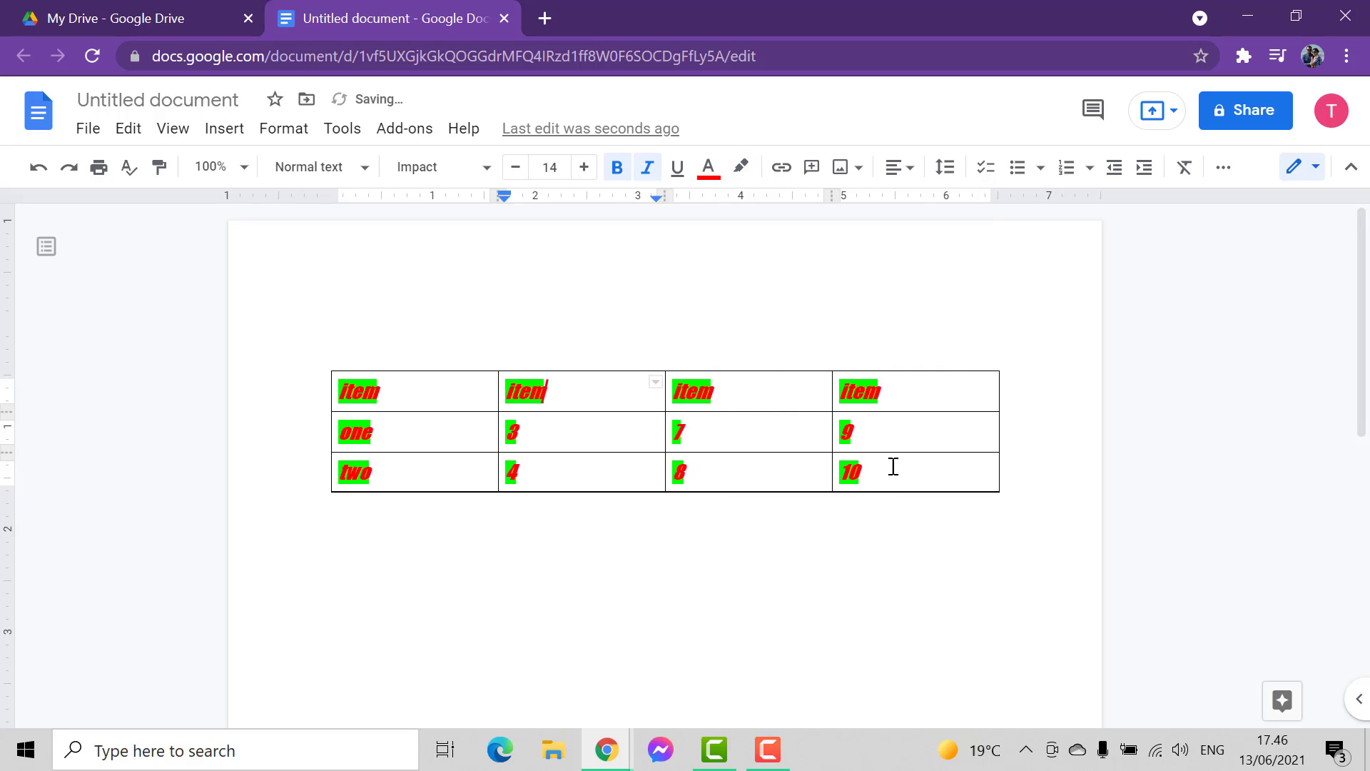
Select the whole table and set the text highlight color to white.
drag(893, 466, 207, 379)
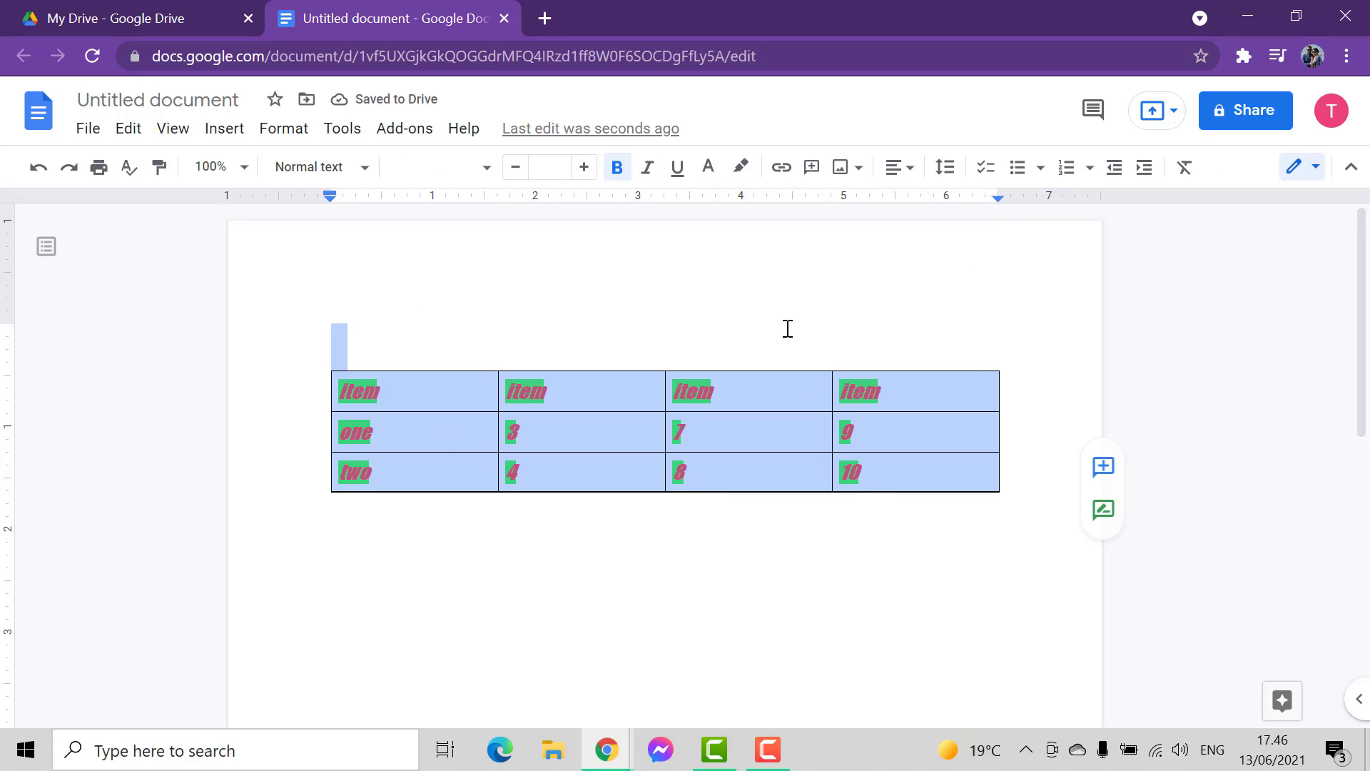
click(740, 167)
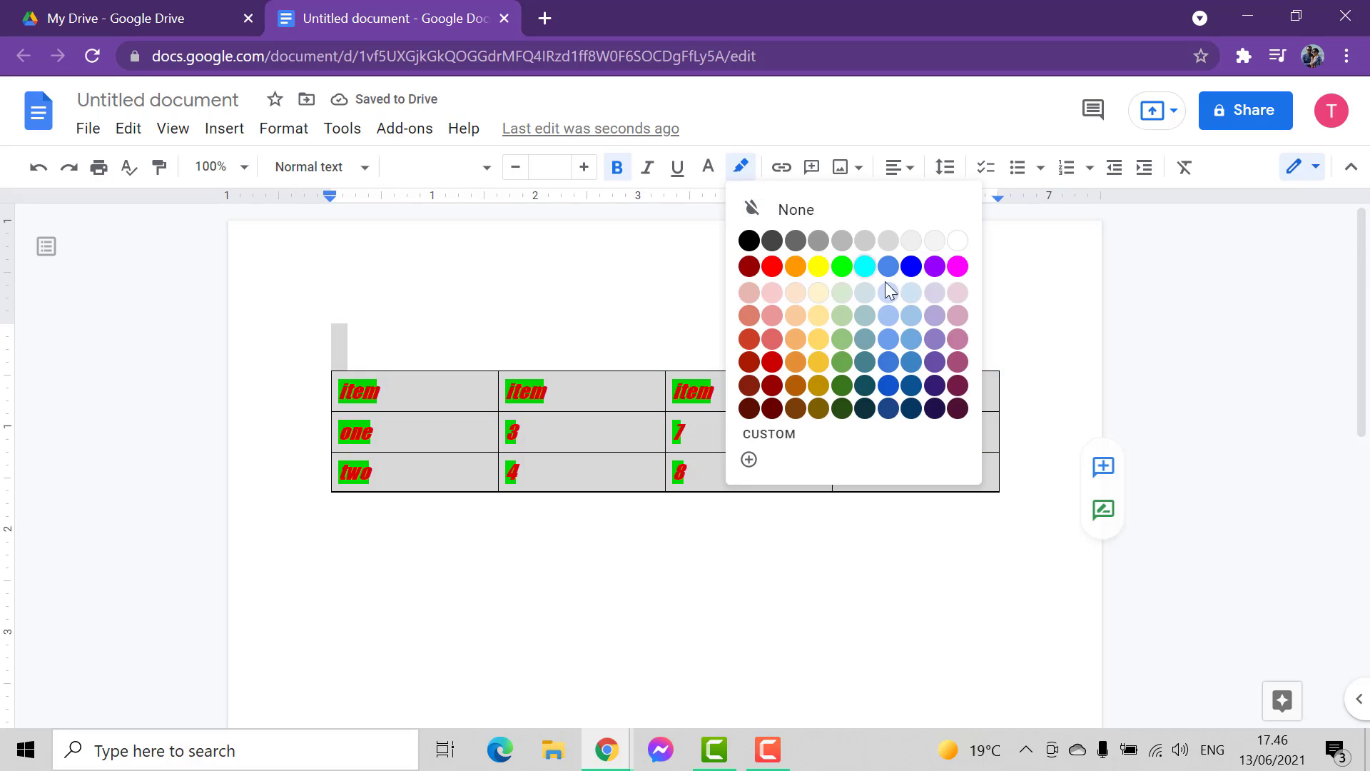
click(949, 245)
click(728, 560)
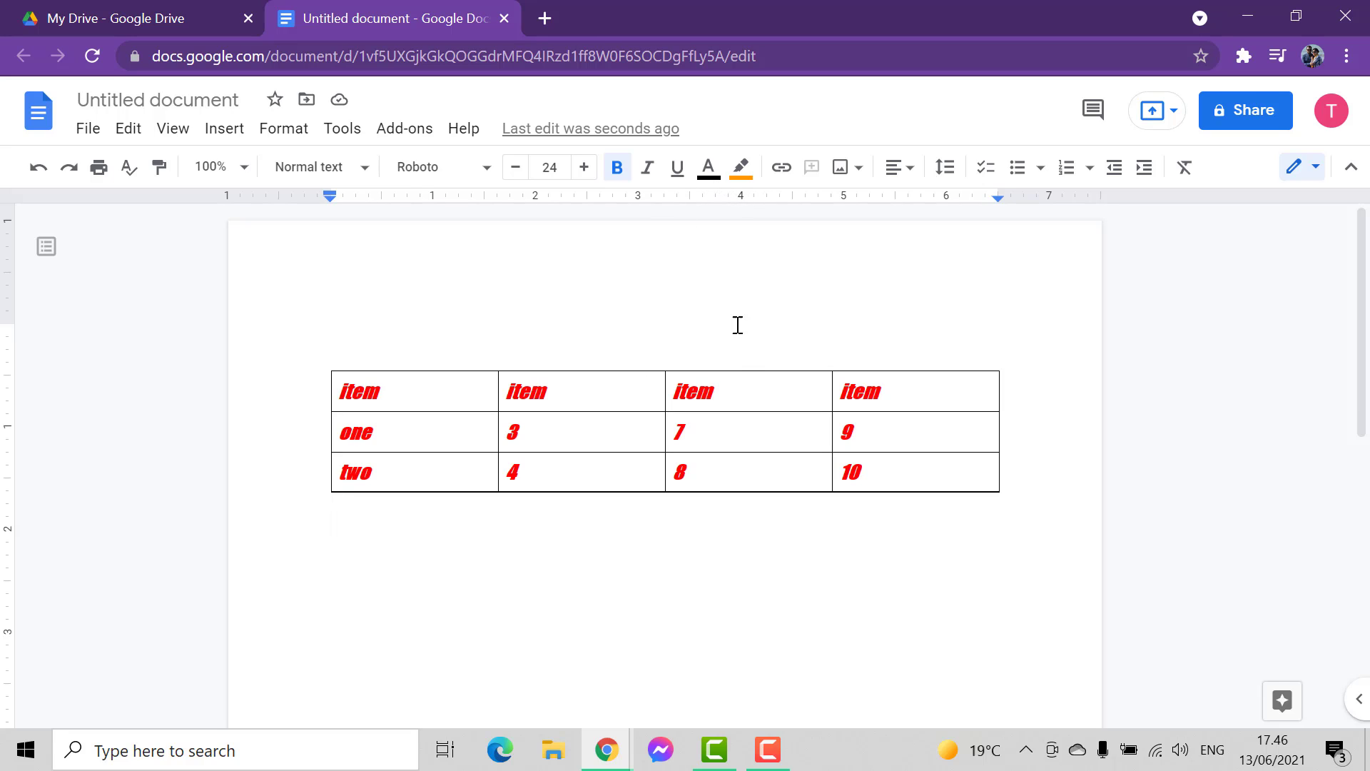
Center-align the text in all cells of the table.
drag(889, 468, 426, 379)
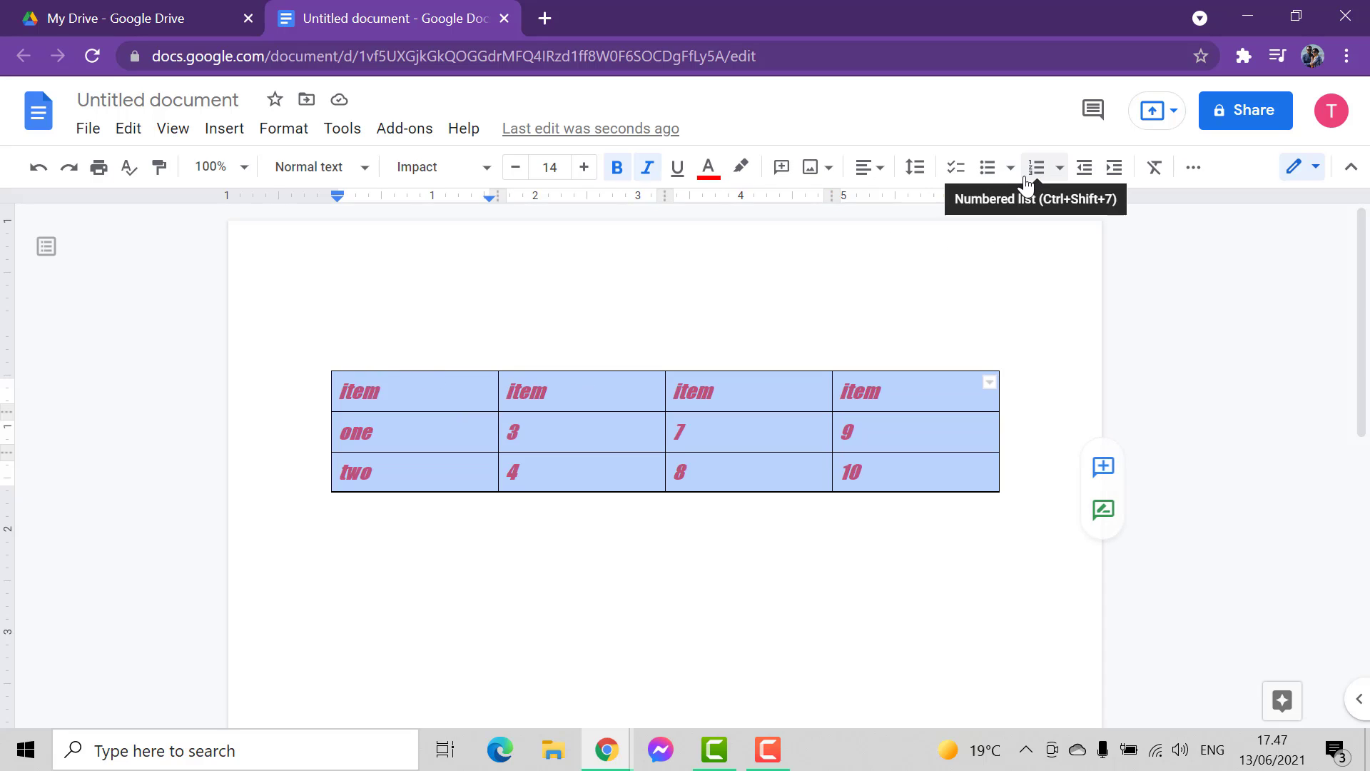
click(882, 169)
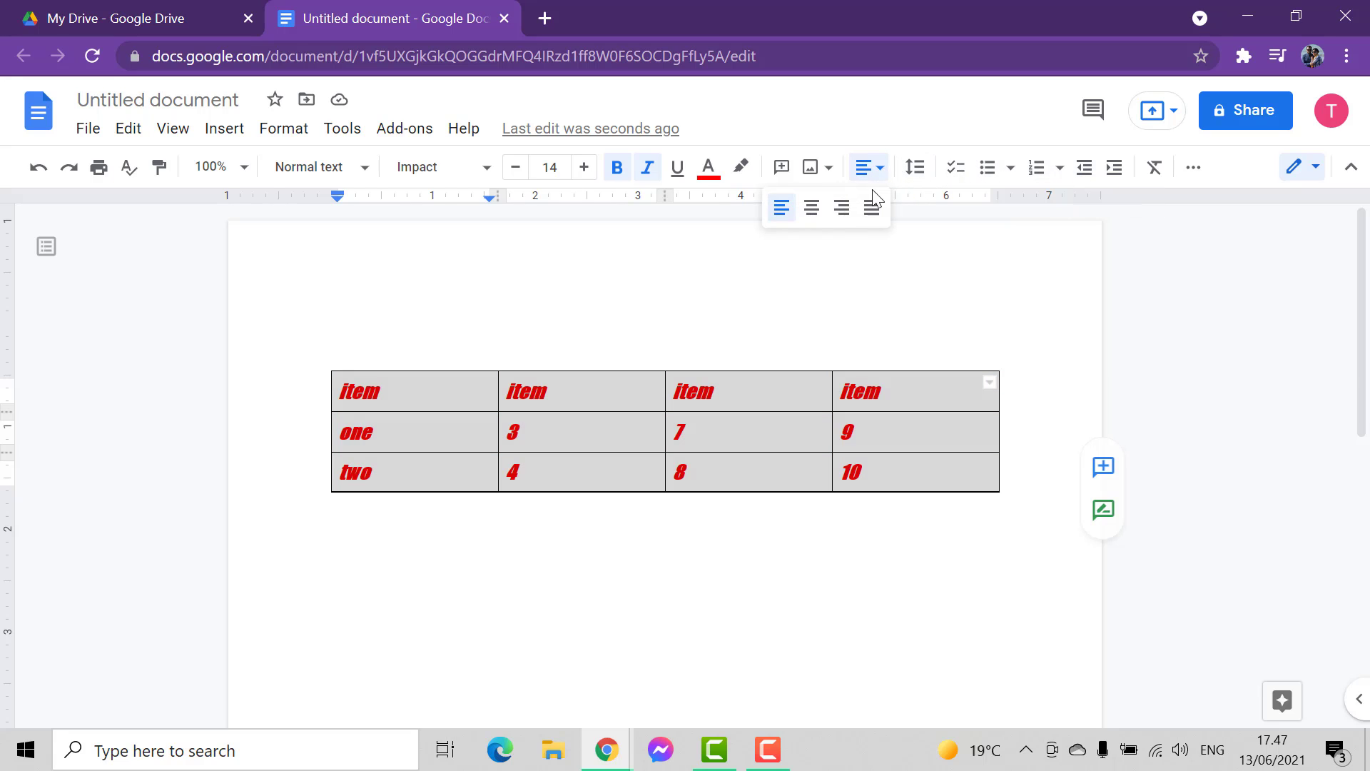
click(816, 206)
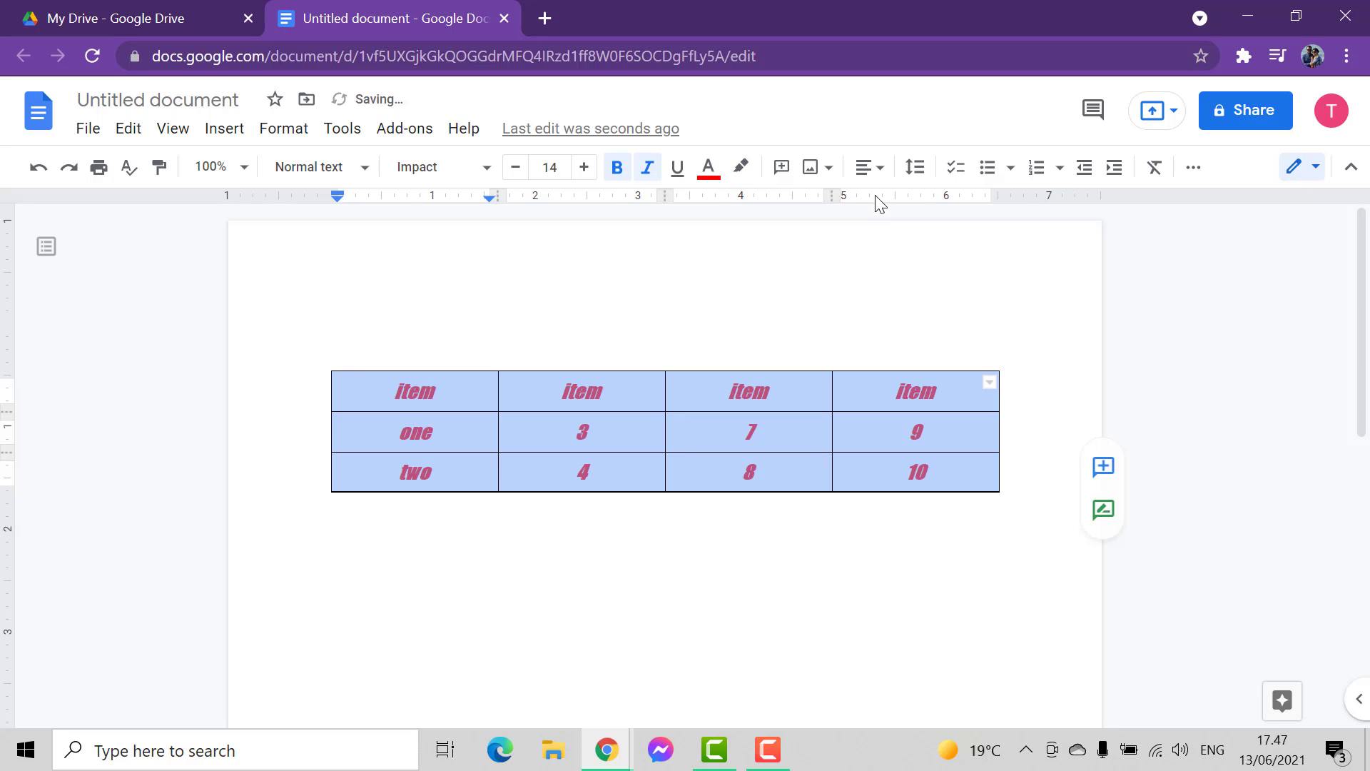
Try right alignment on the text of the whole table and restore center alignment.
click(879, 169)
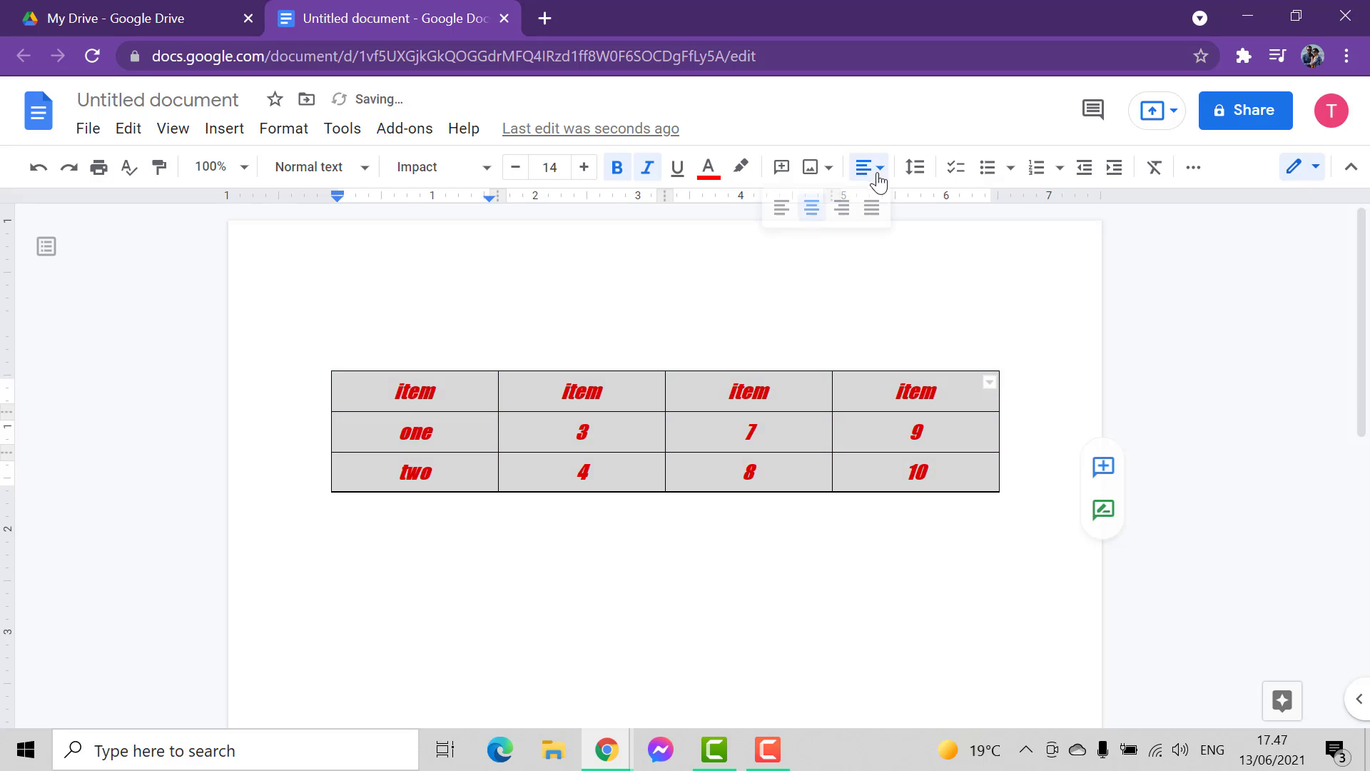
click(841, 210)
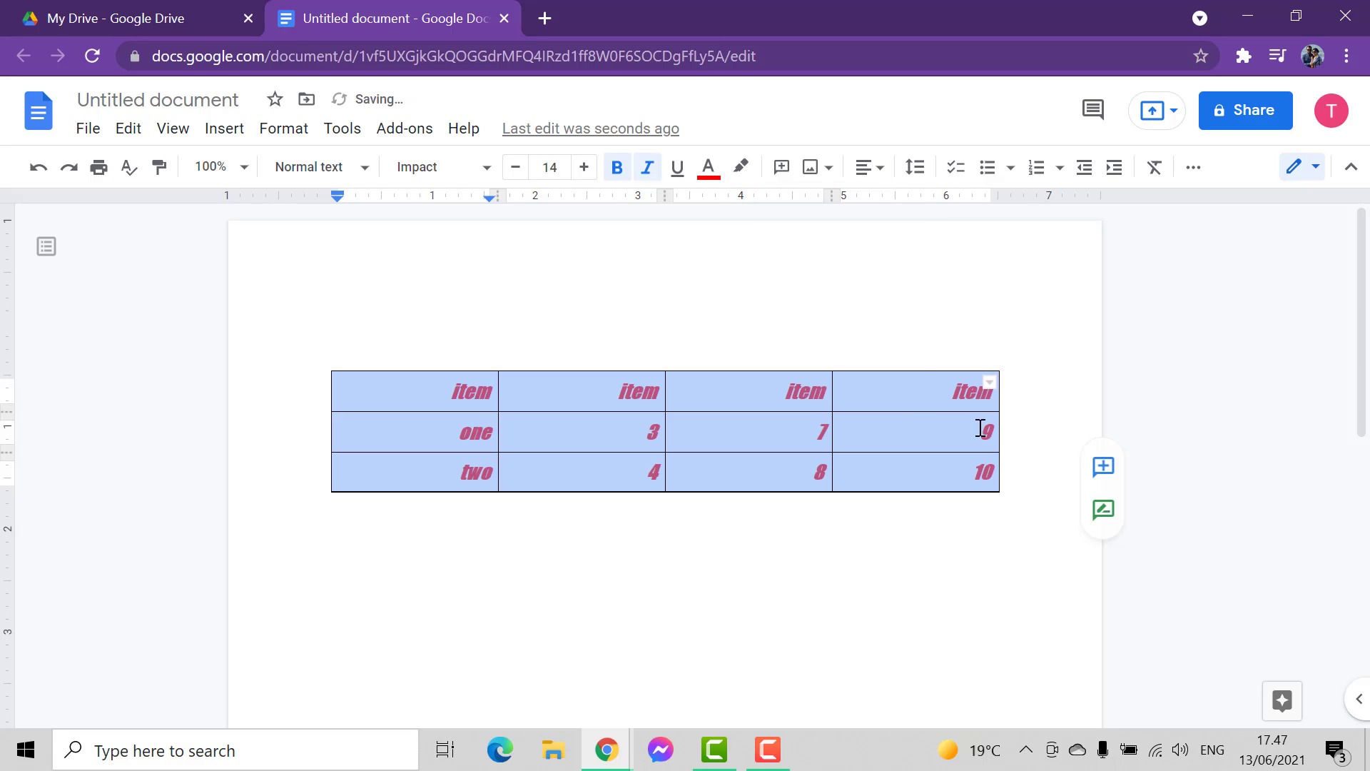
click(881, 170)
click(811, 209)
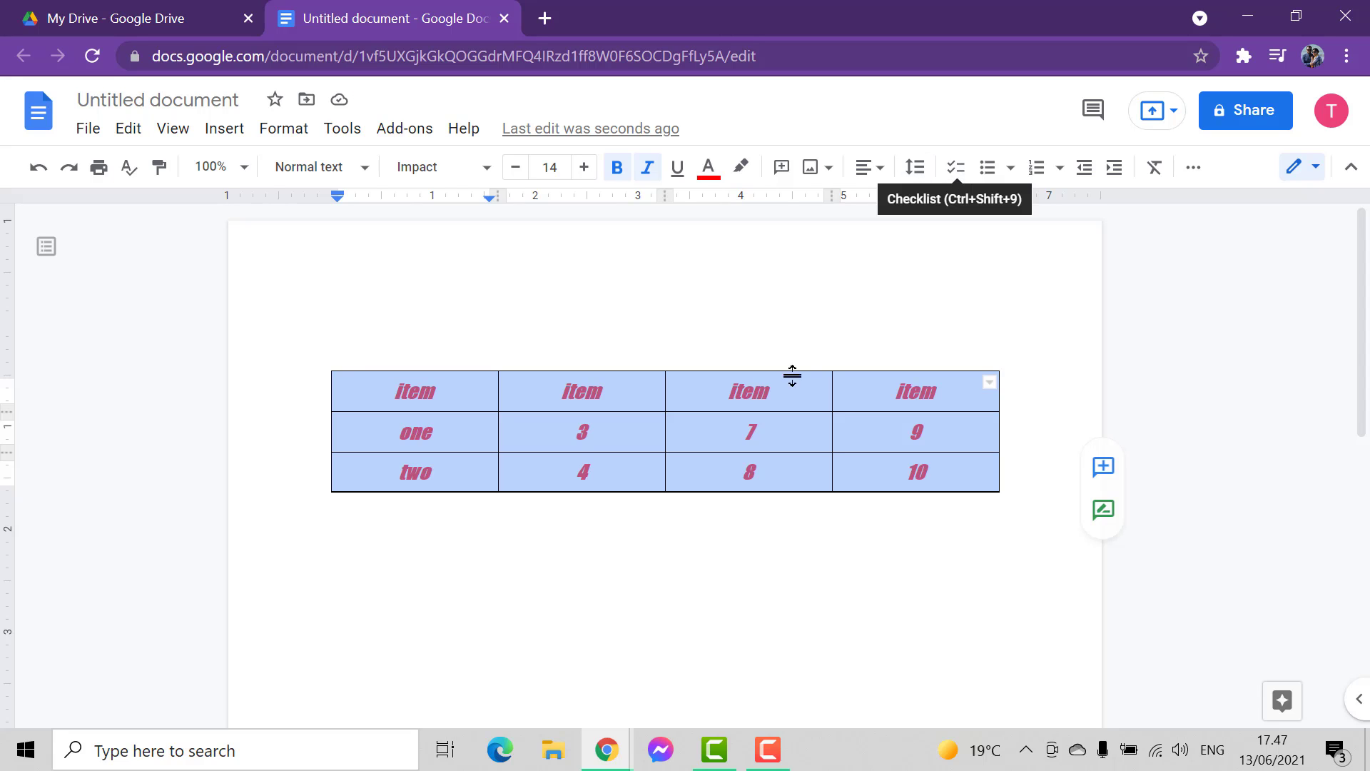
Turn the text in every table cell into checklist items.
click(957, 171)
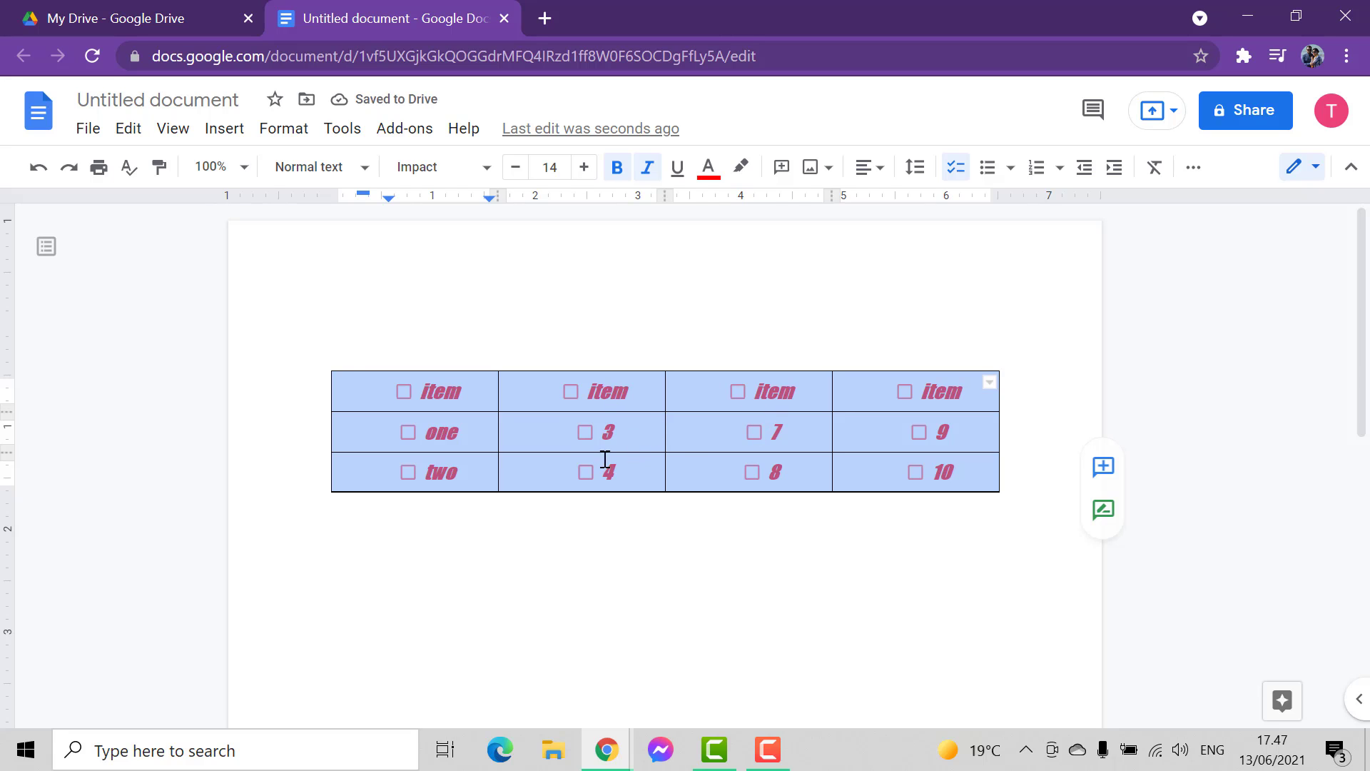
click(797, 442)
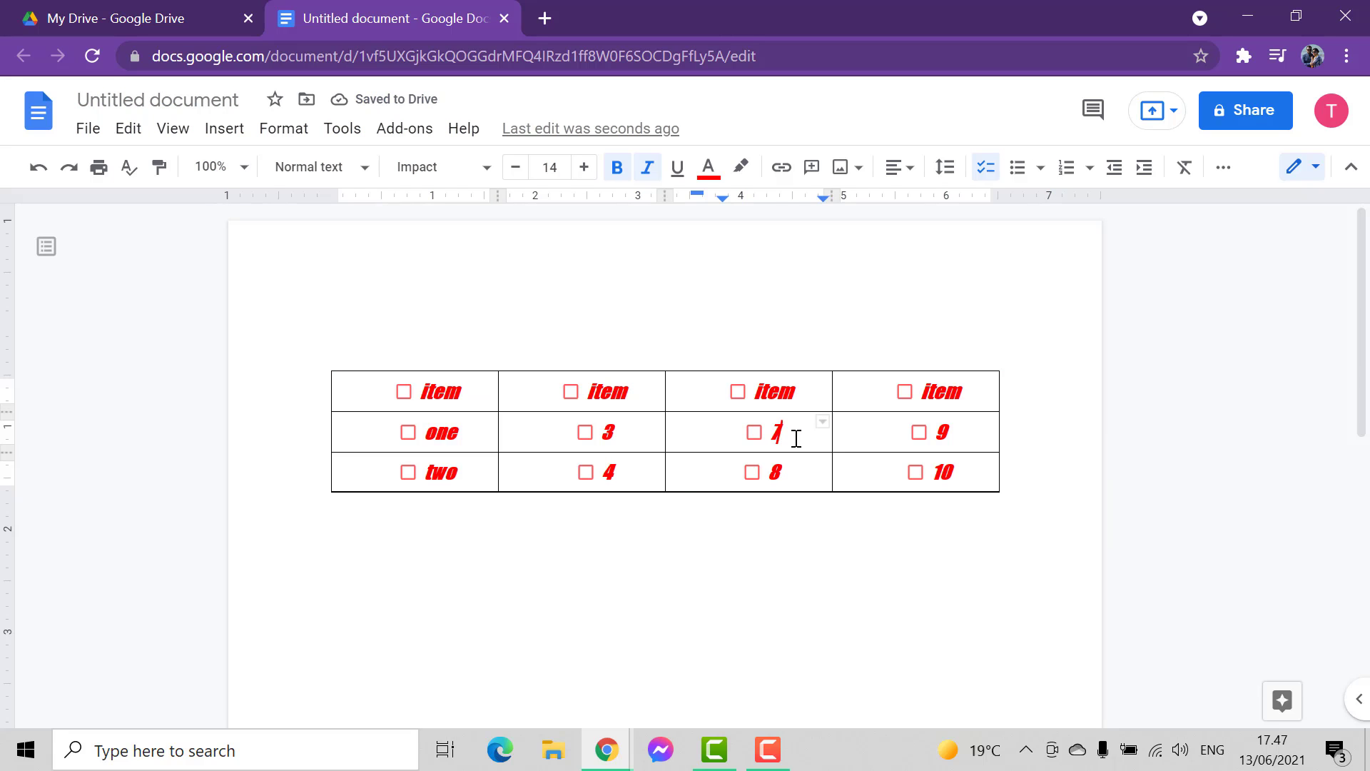
Add the checklist items 2, 3, 4 and 5 below the 7 in the third column's middle cell.
key(Return)
text(')
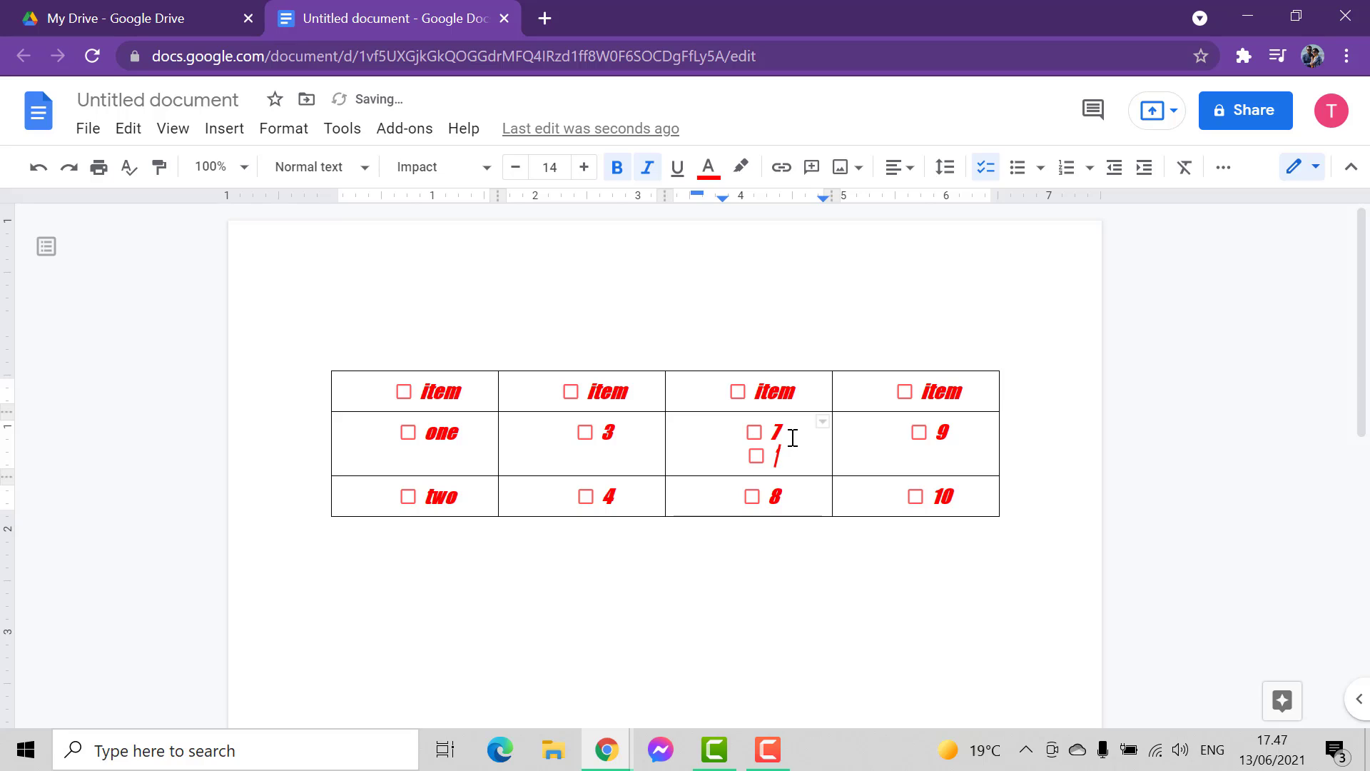
key(Return)
key(Return)
key(Return)
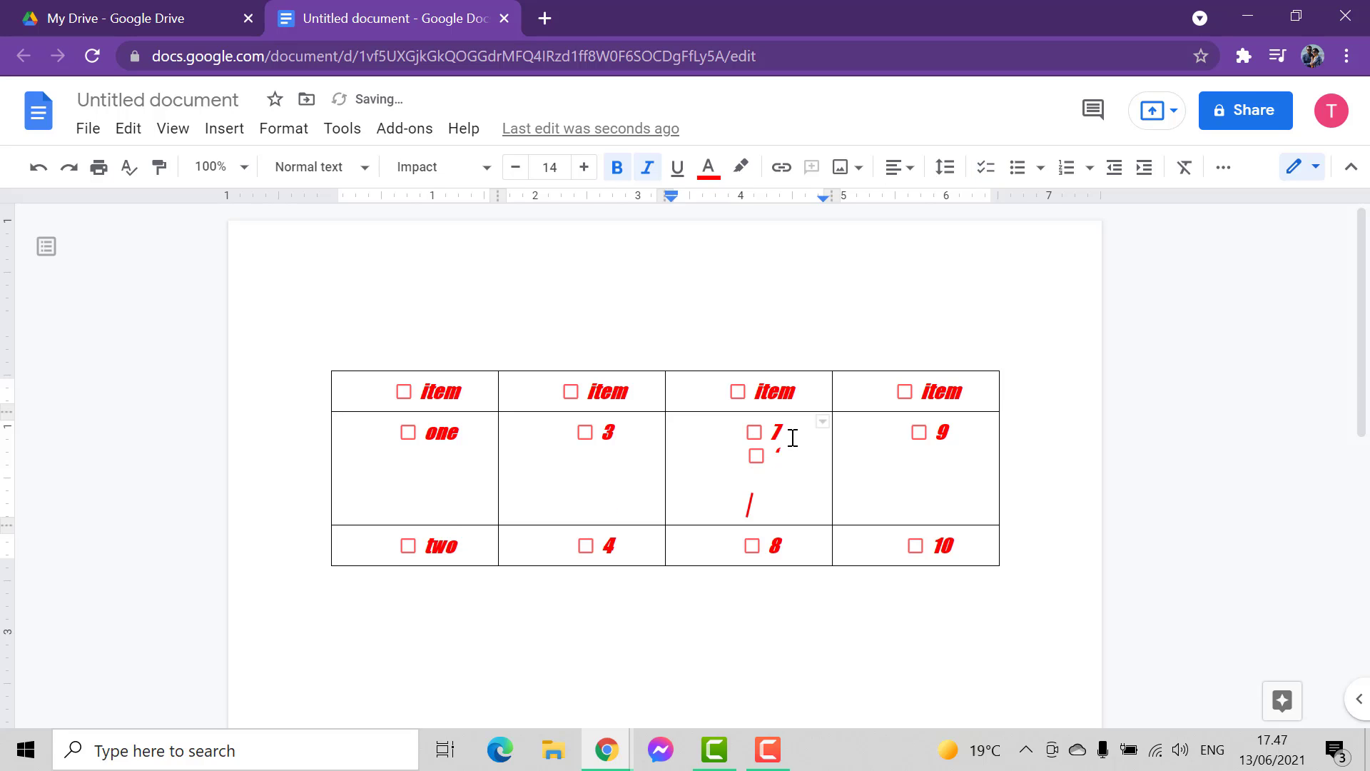
click(800, 444)
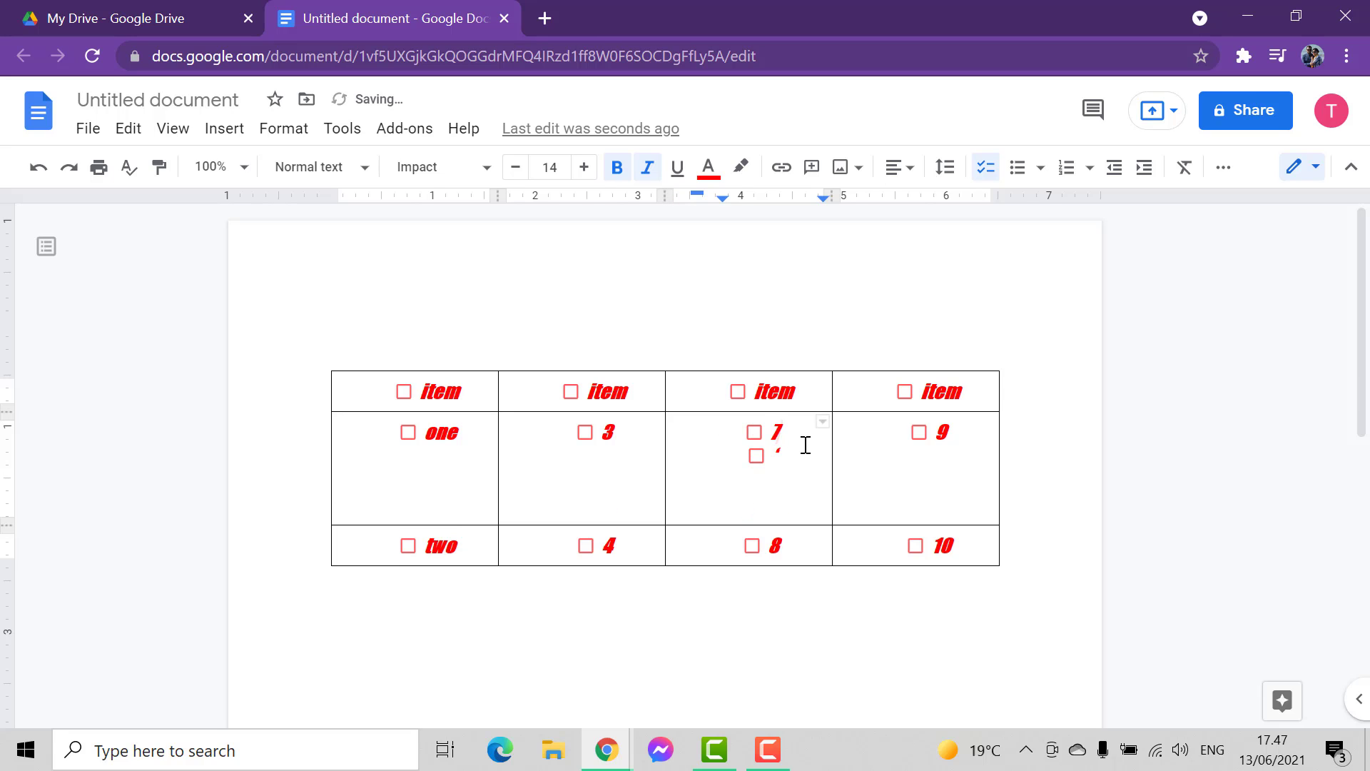
key(BackSpace)
text(2)
key(Return)
text(3)
key(Return)
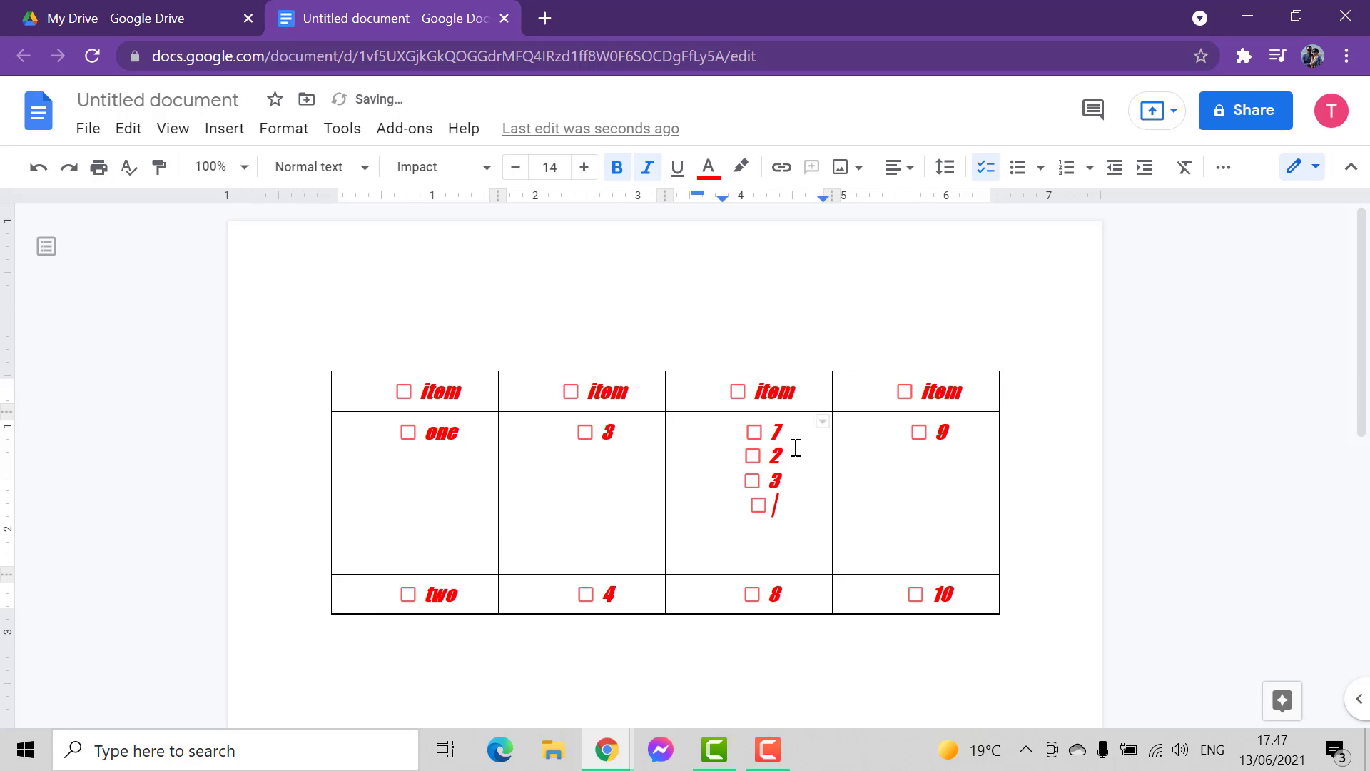
text(4)
key(Return)
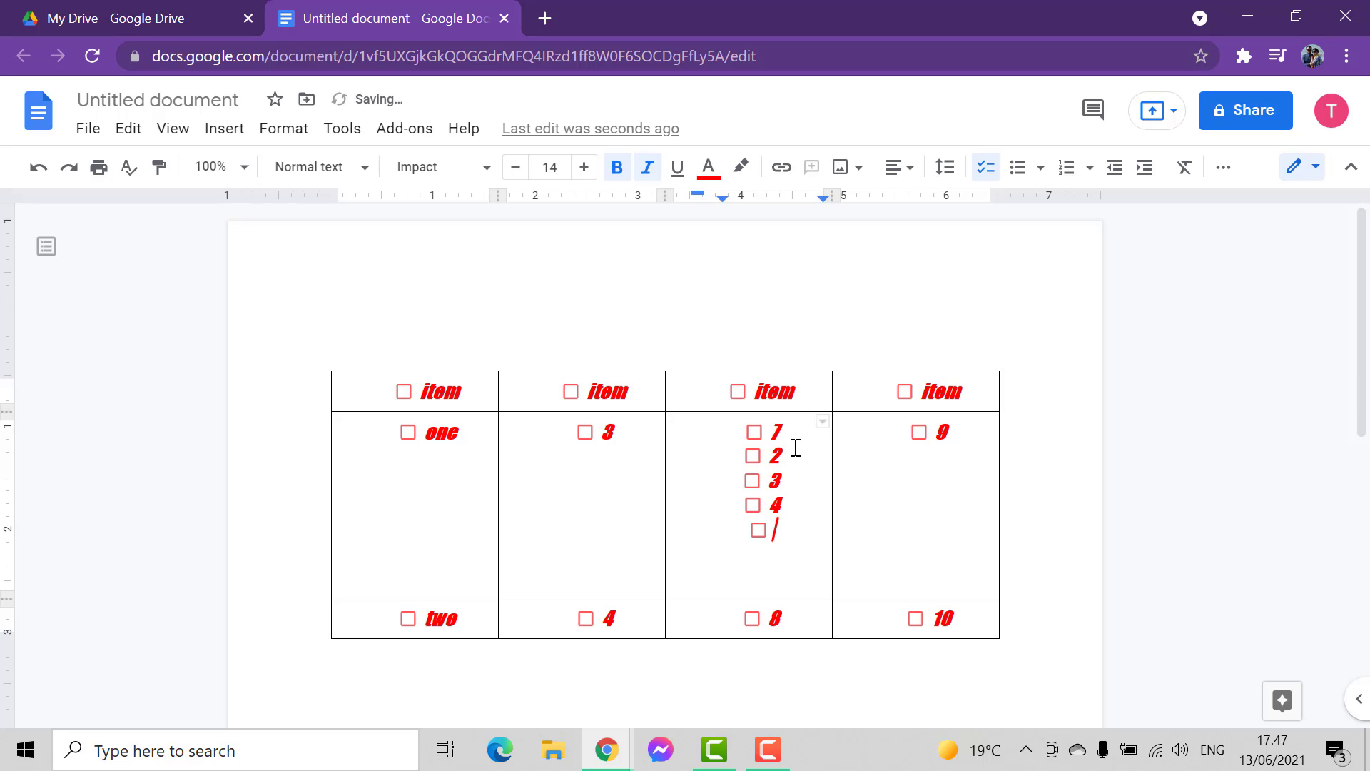
text(5)
Remove the empty lines below checklist item 5 in the third column's middle cell.
click(759, 569)
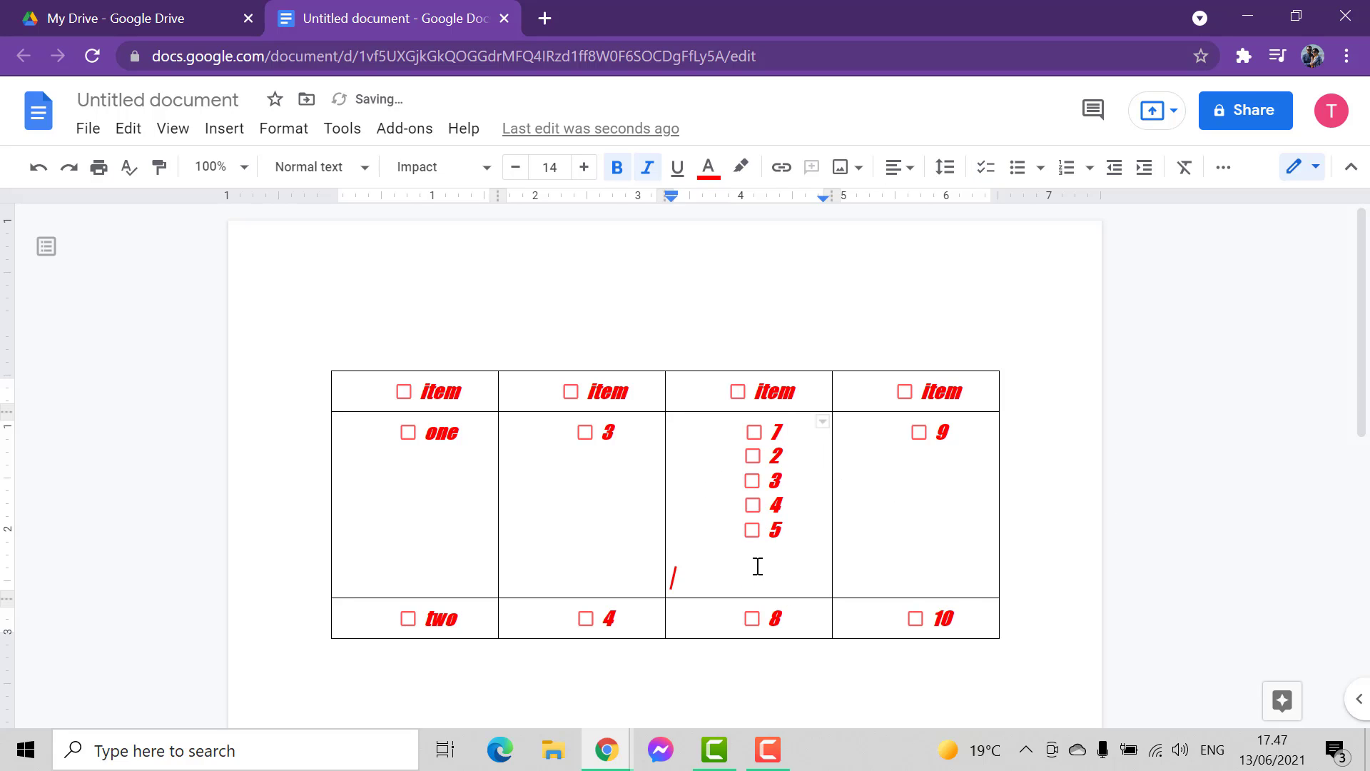
key(BackSpace)
key(BackSpace)
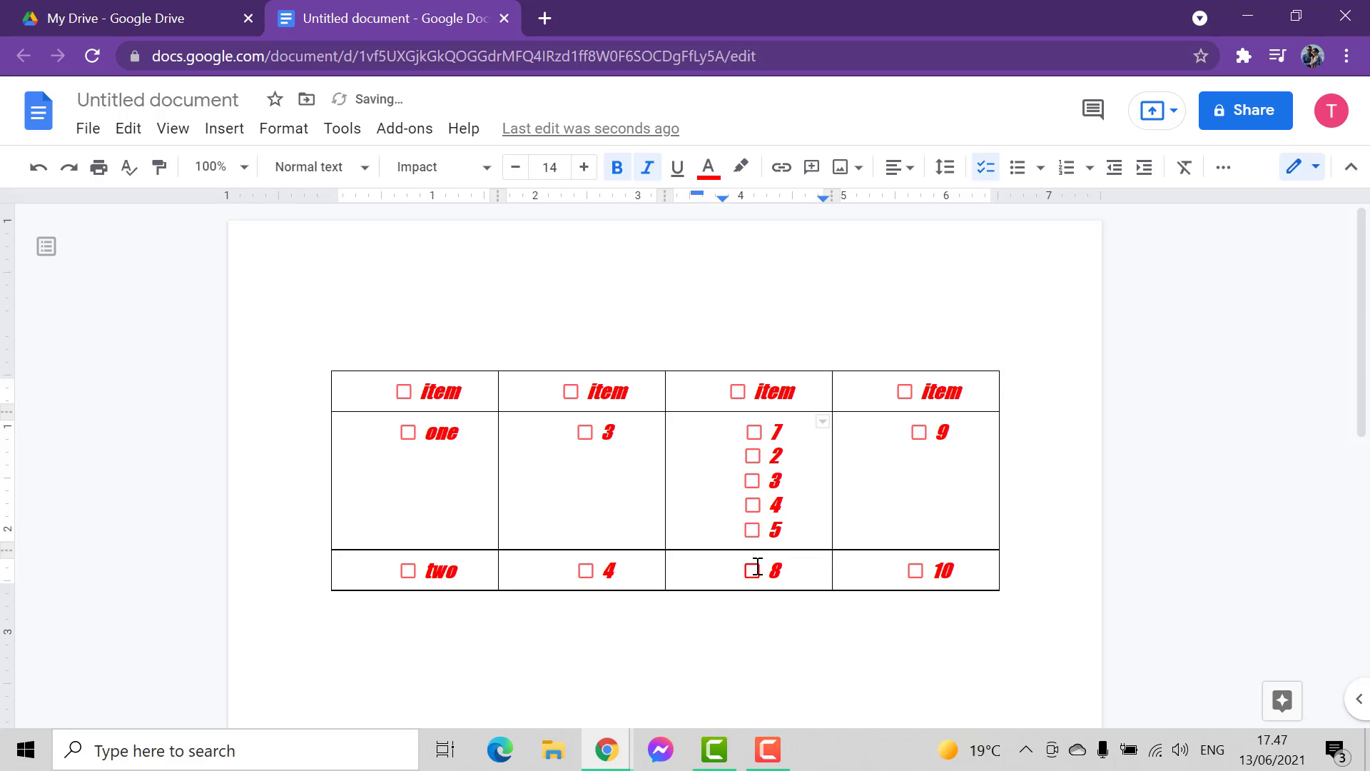
Set the table border color to orange and its width to 6 pt in the table properties.
scroll(697, 397, down, 1)
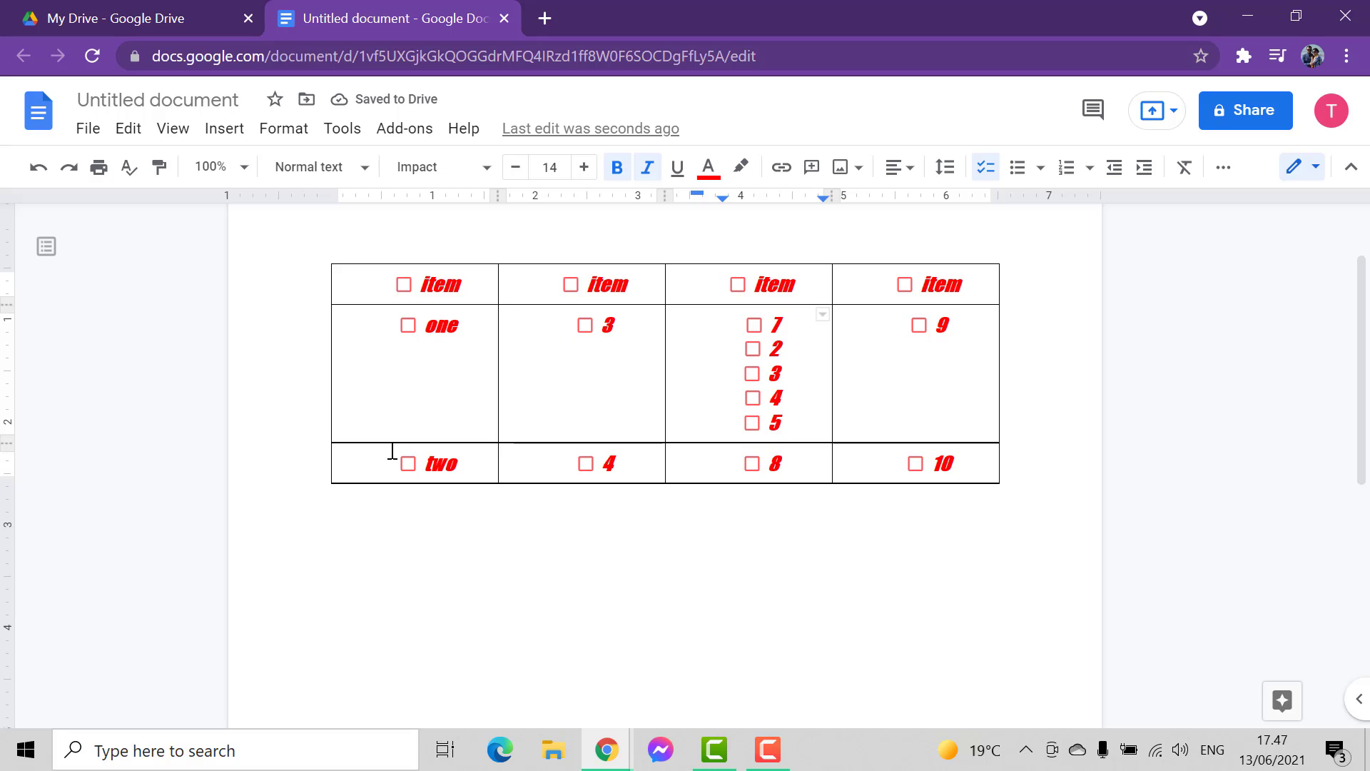
right_click(528, 405)
click(651, 591)
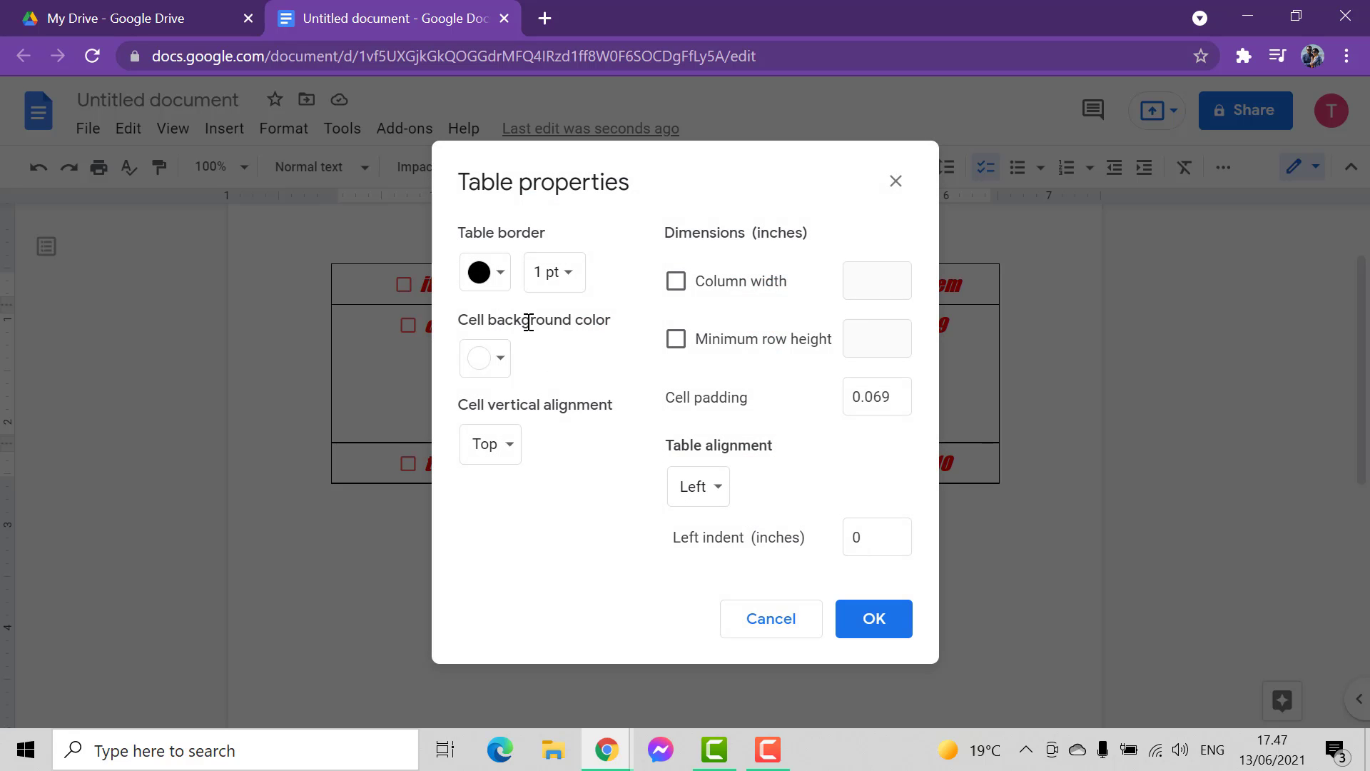
click(502, 285)
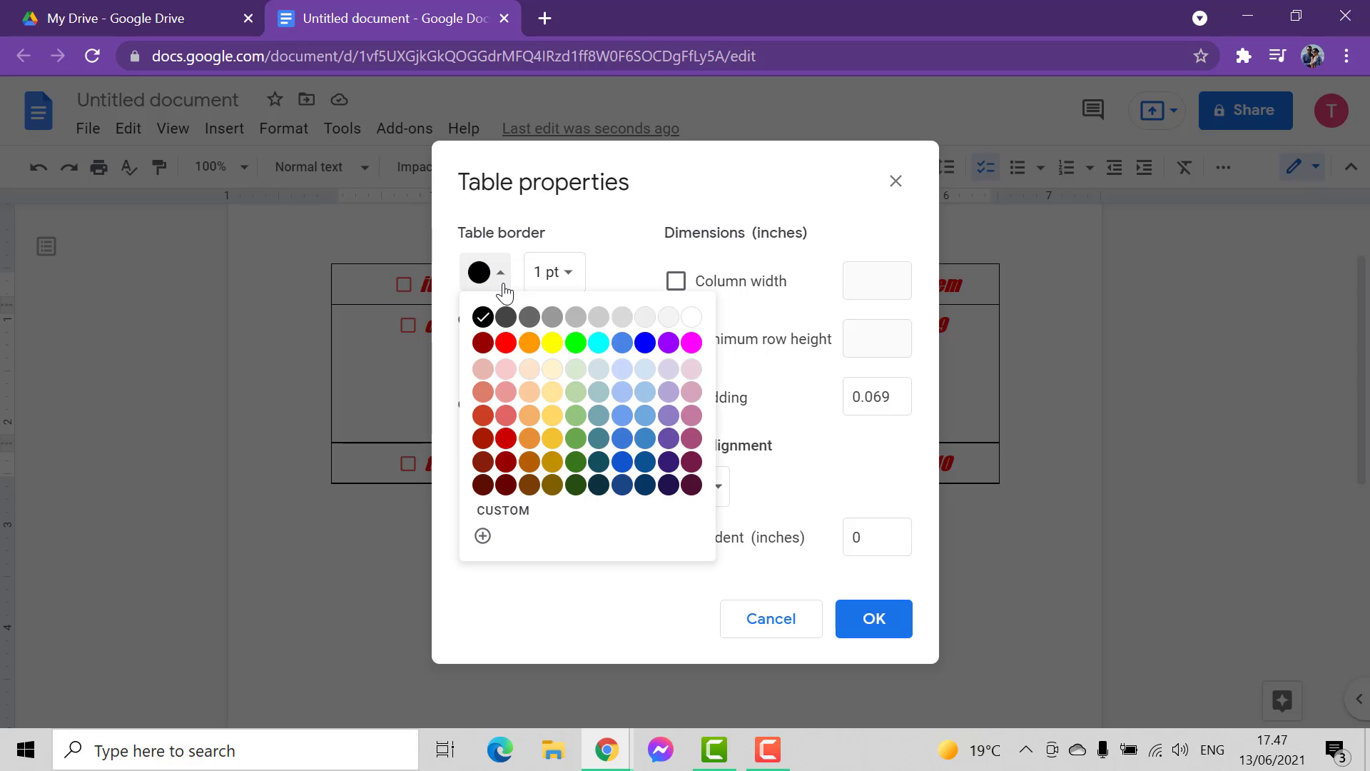
click(530, 344)
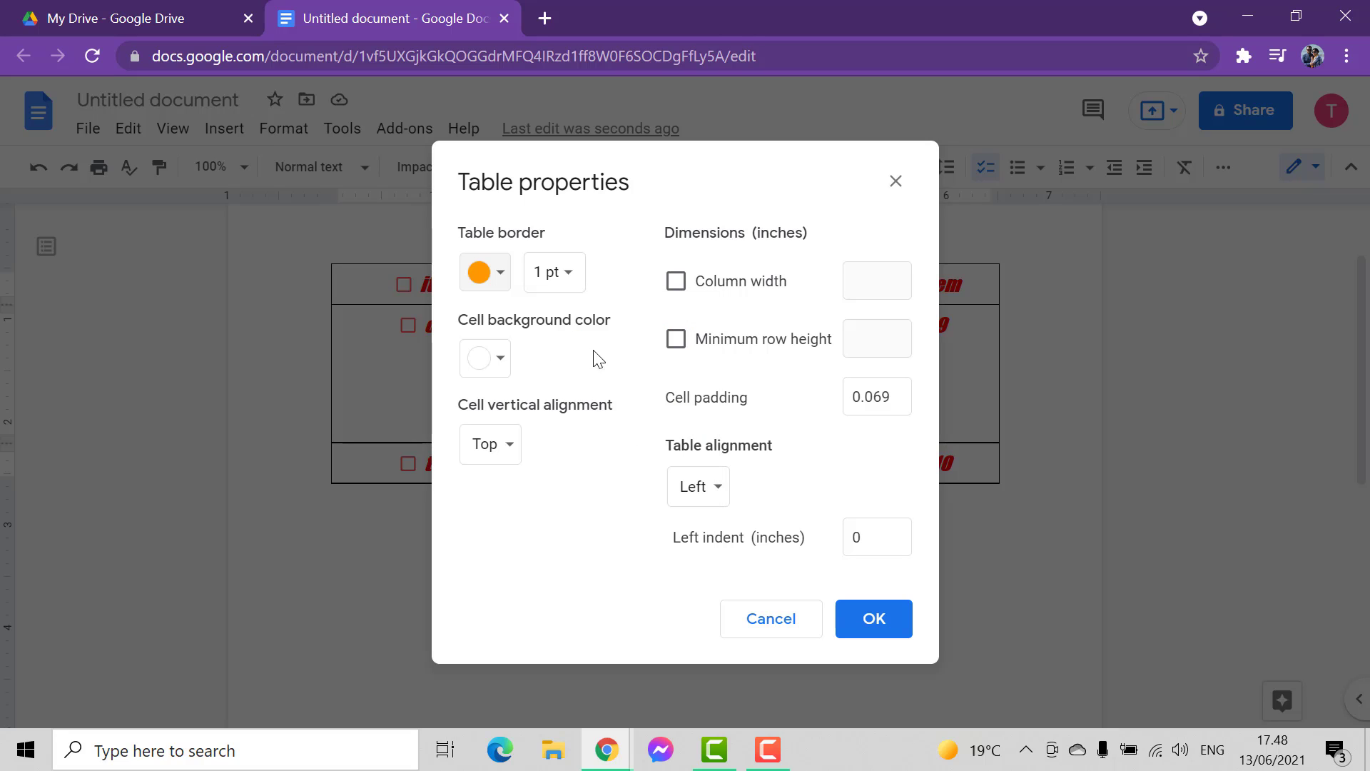
click(563, 275)
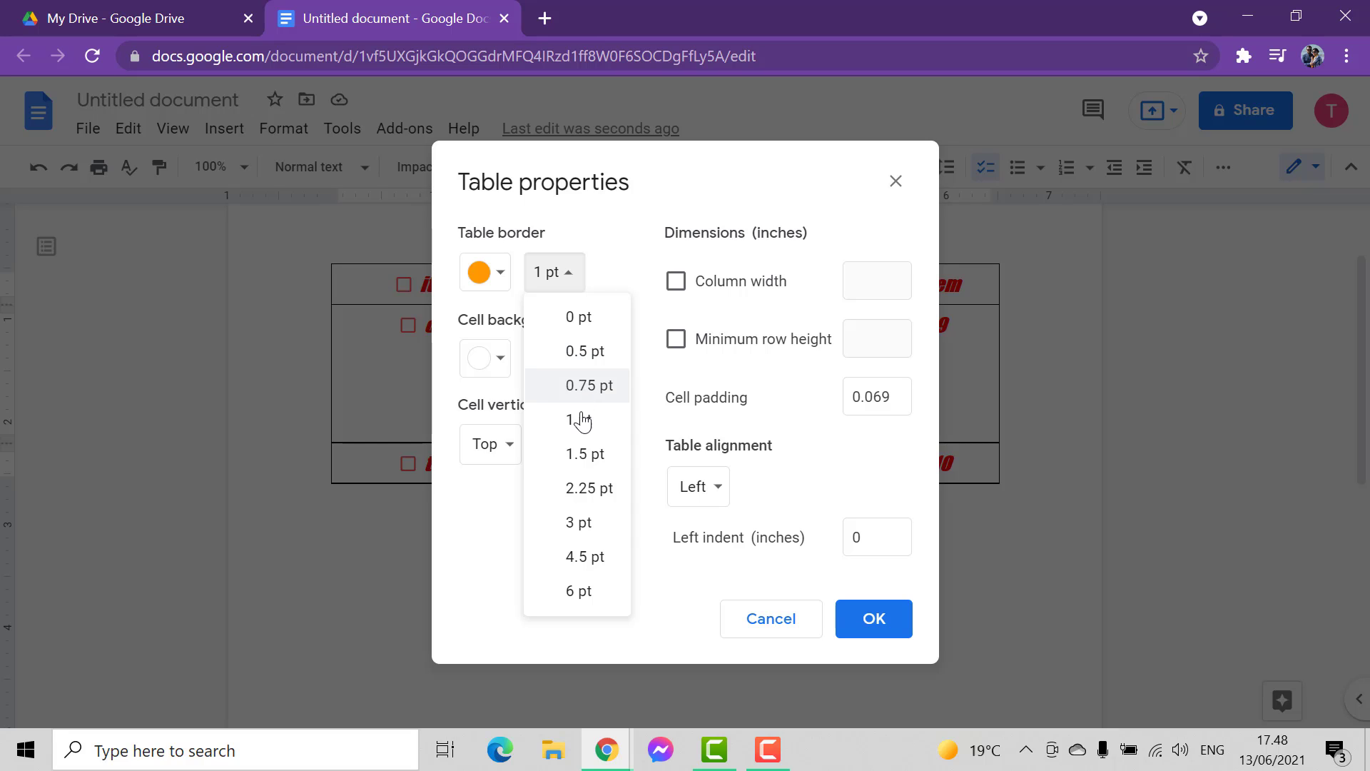
click(580, 591)
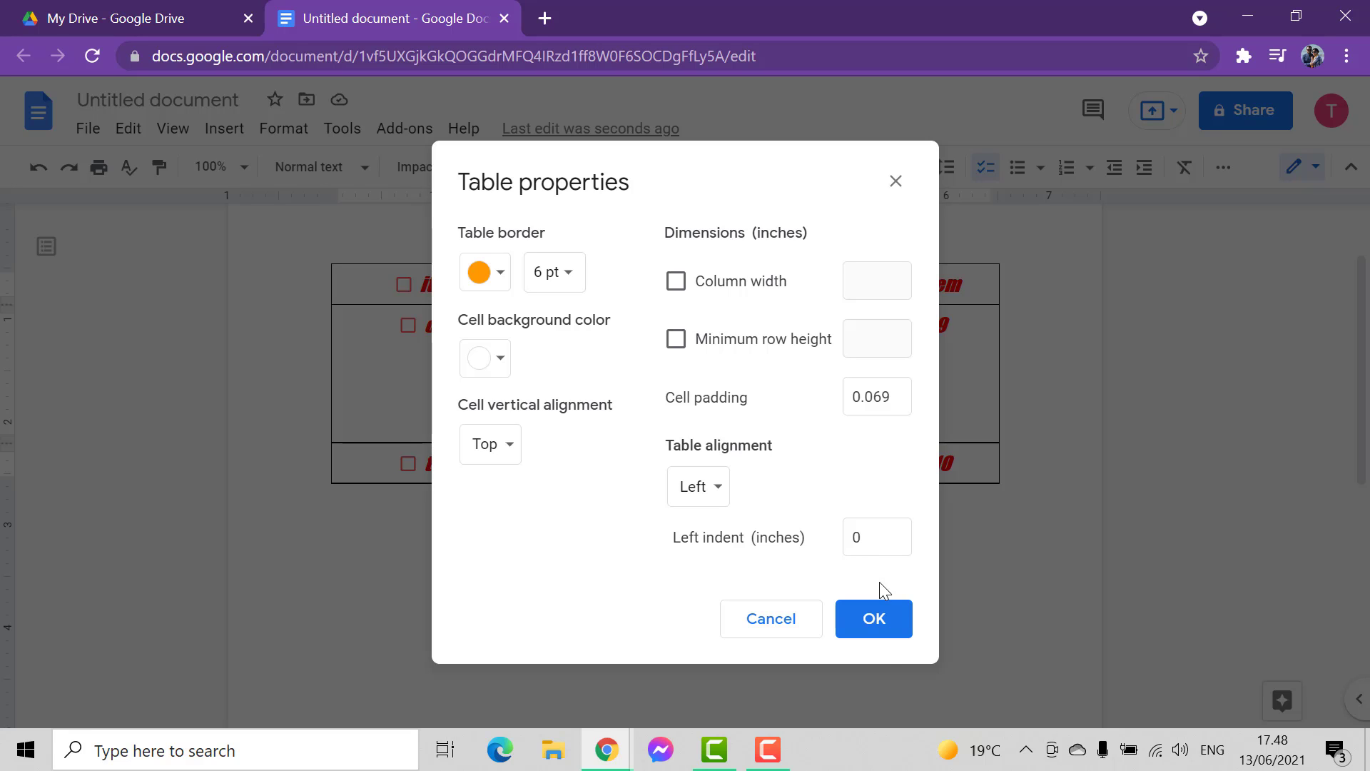
click(876, 618)
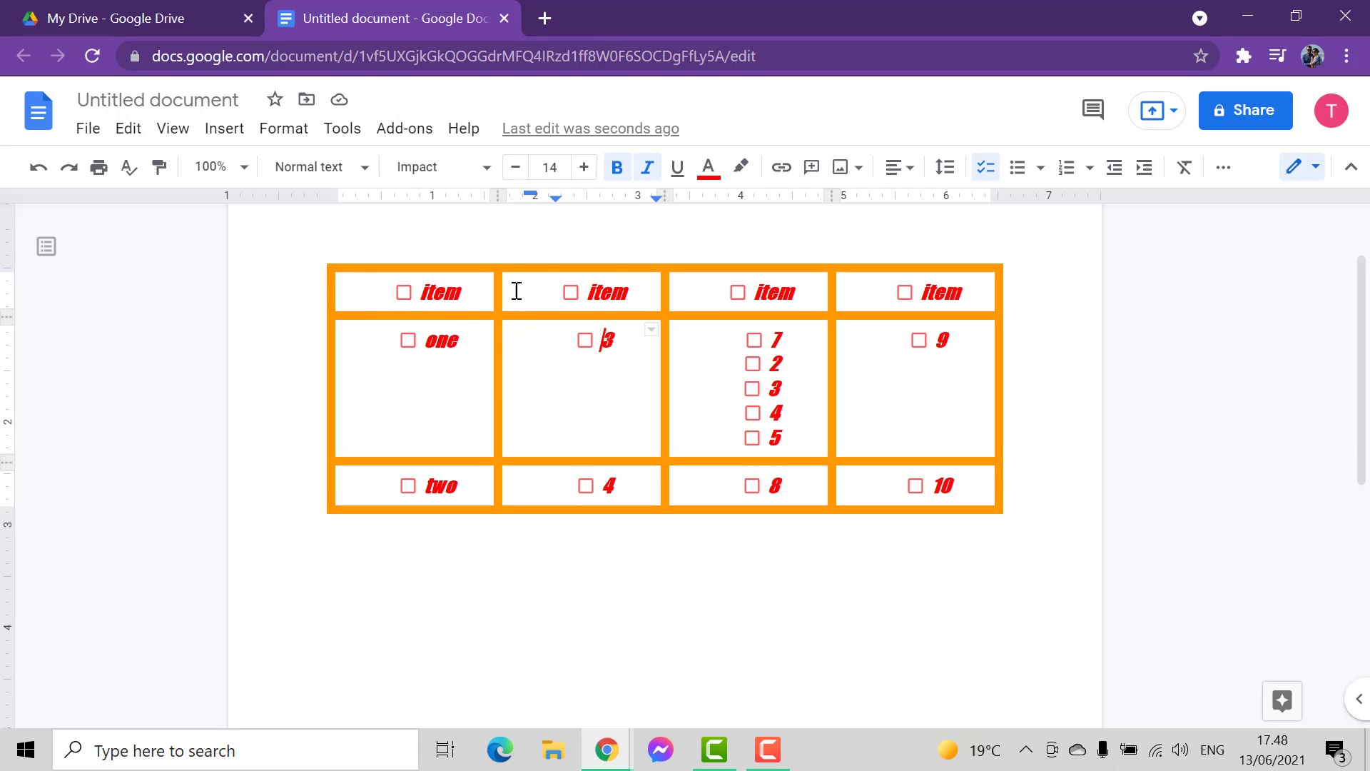
right_click(580, 365)
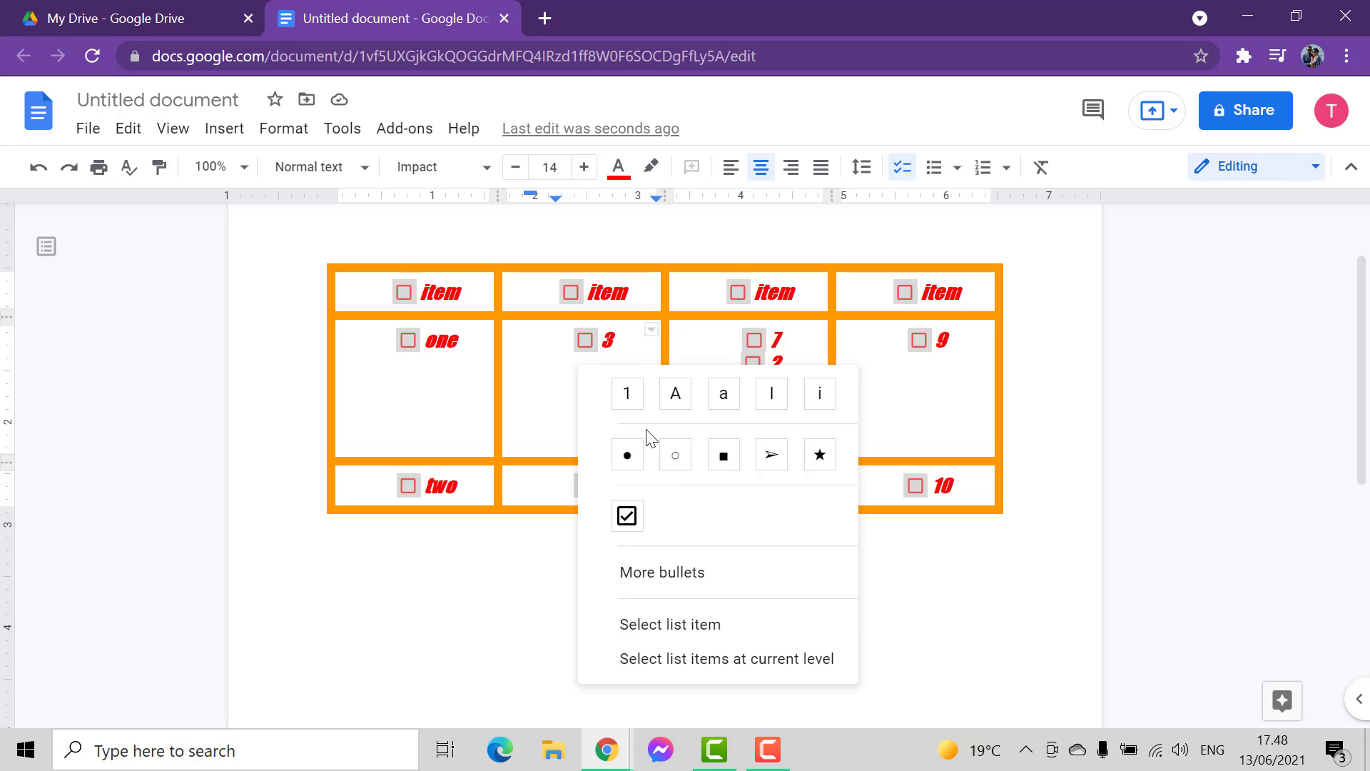
click(514, 392)
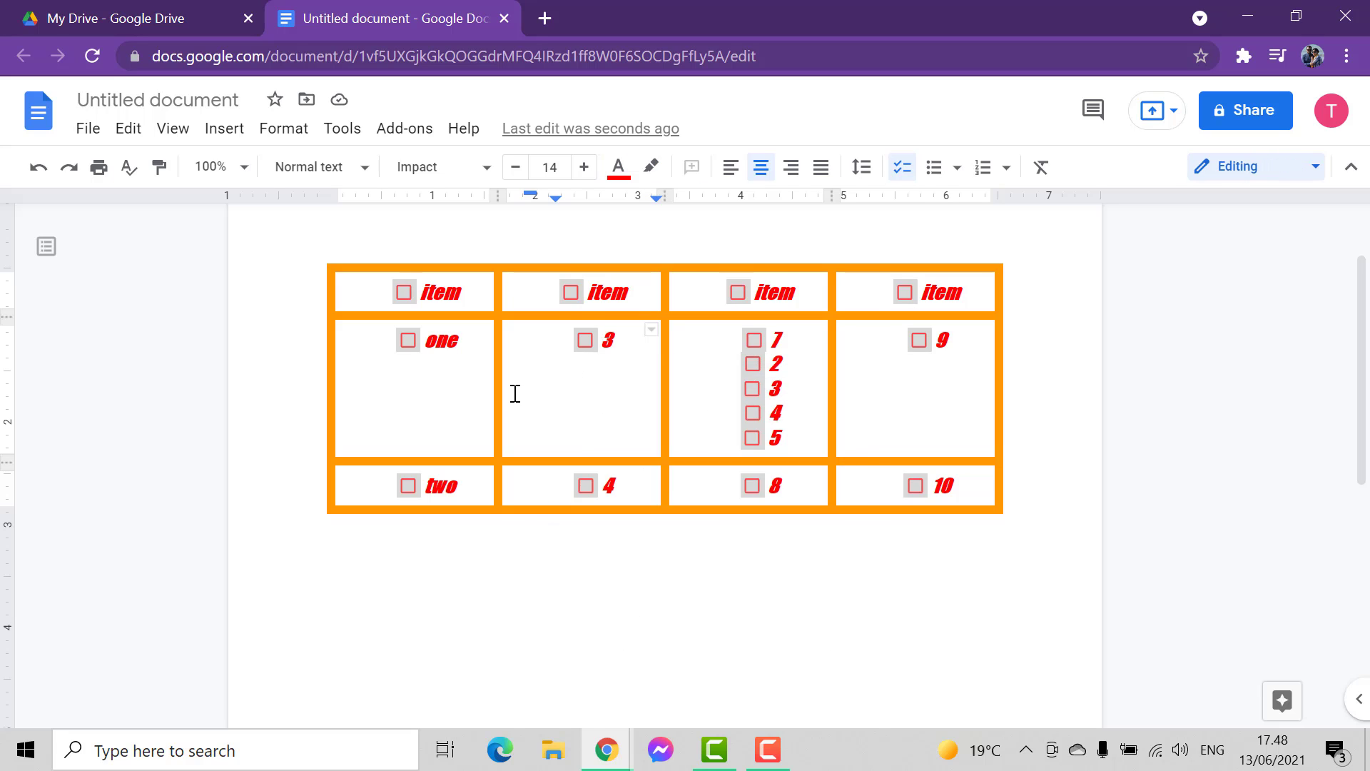
right_click(514, 392)
scroll(643, 590, down, 4)
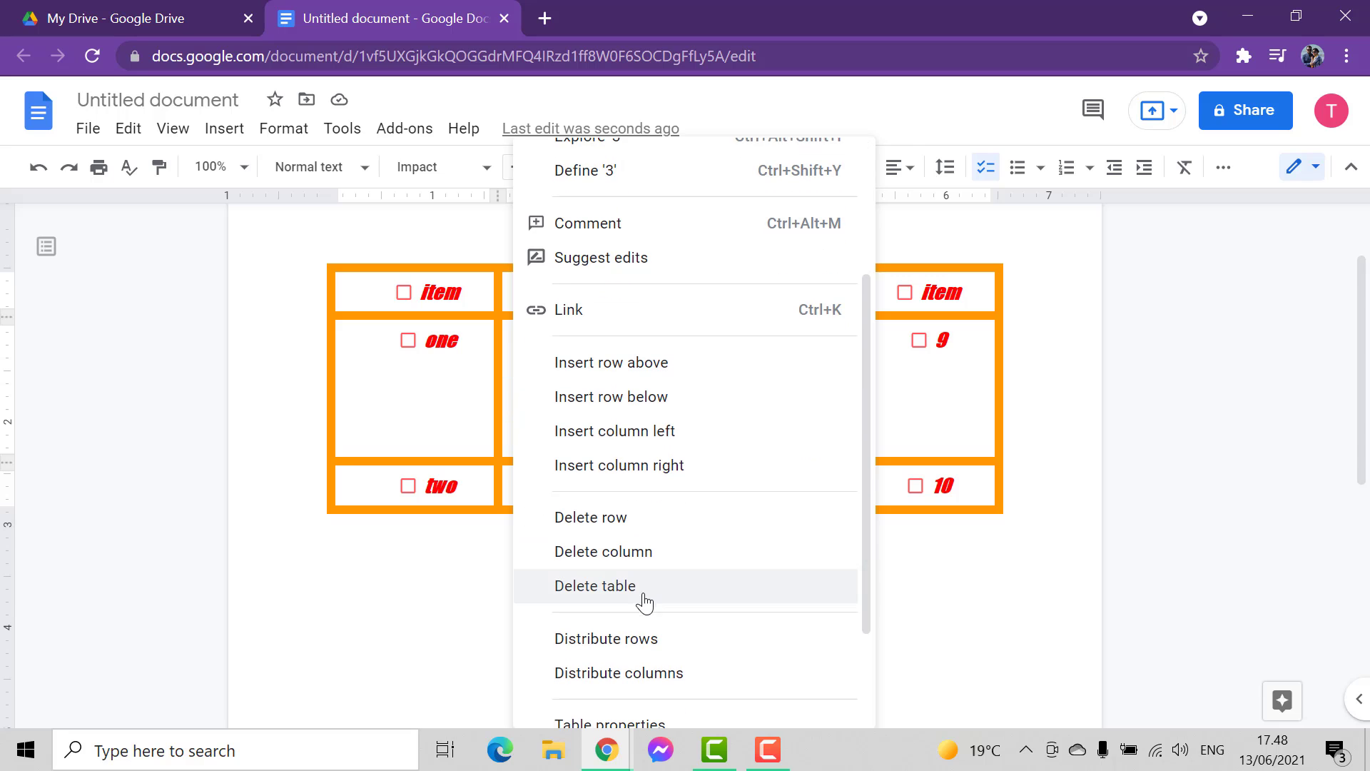
scroll(662, 596, down, 1)
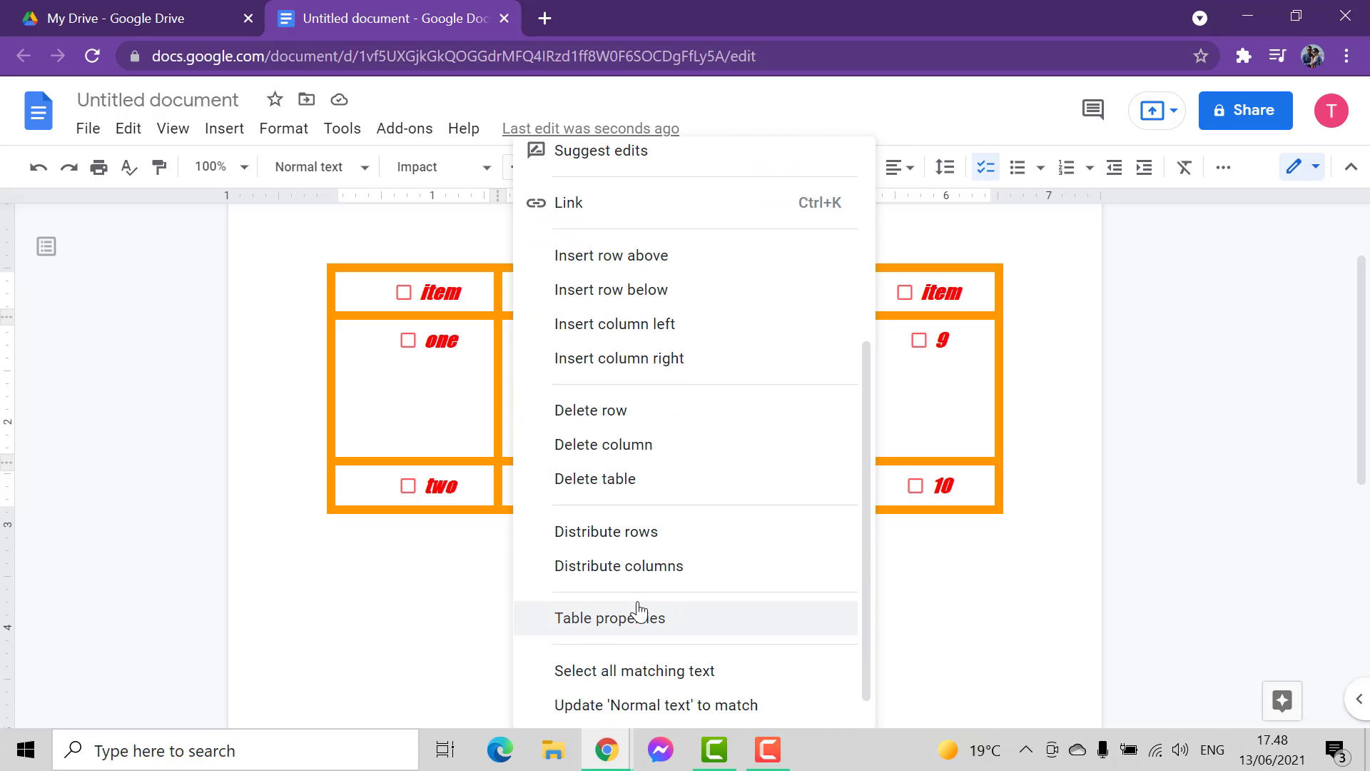
scroll(631, 598, down, 1)
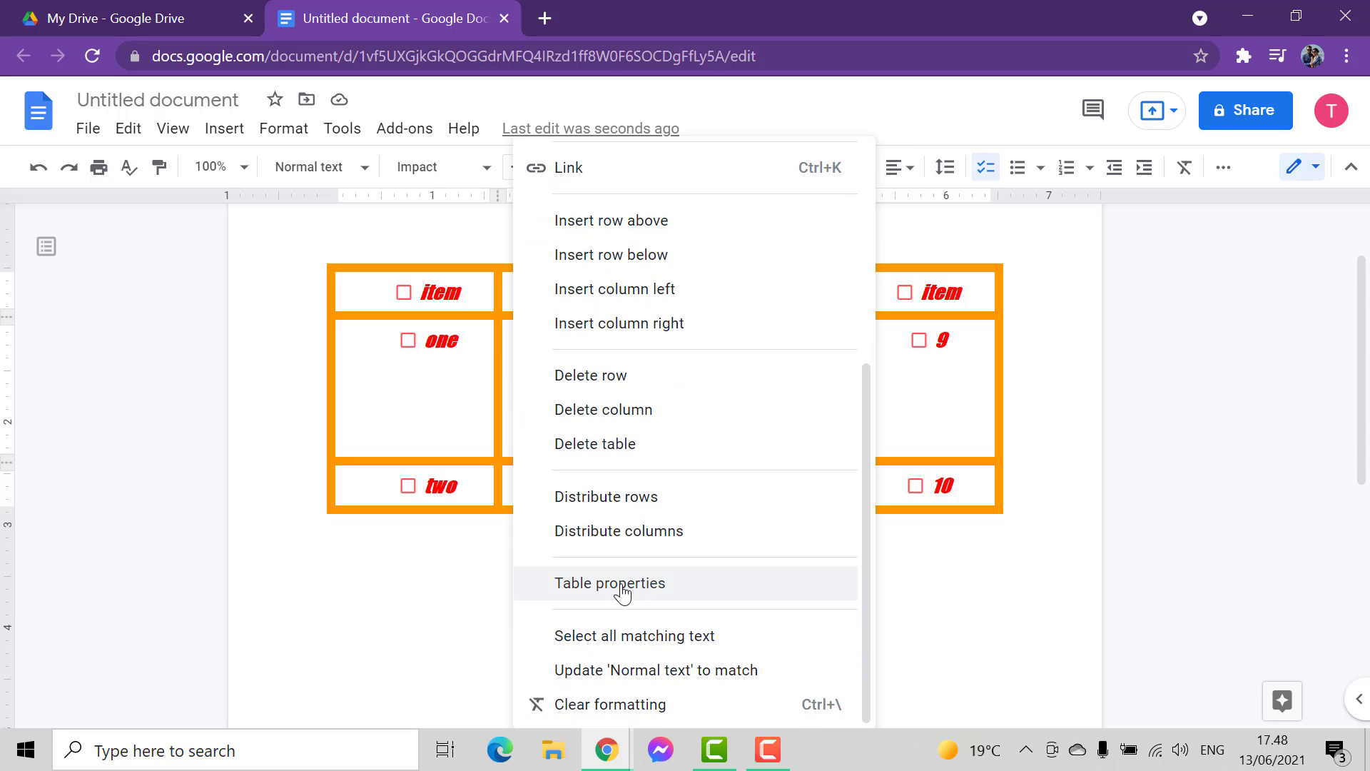
click(622, 589)
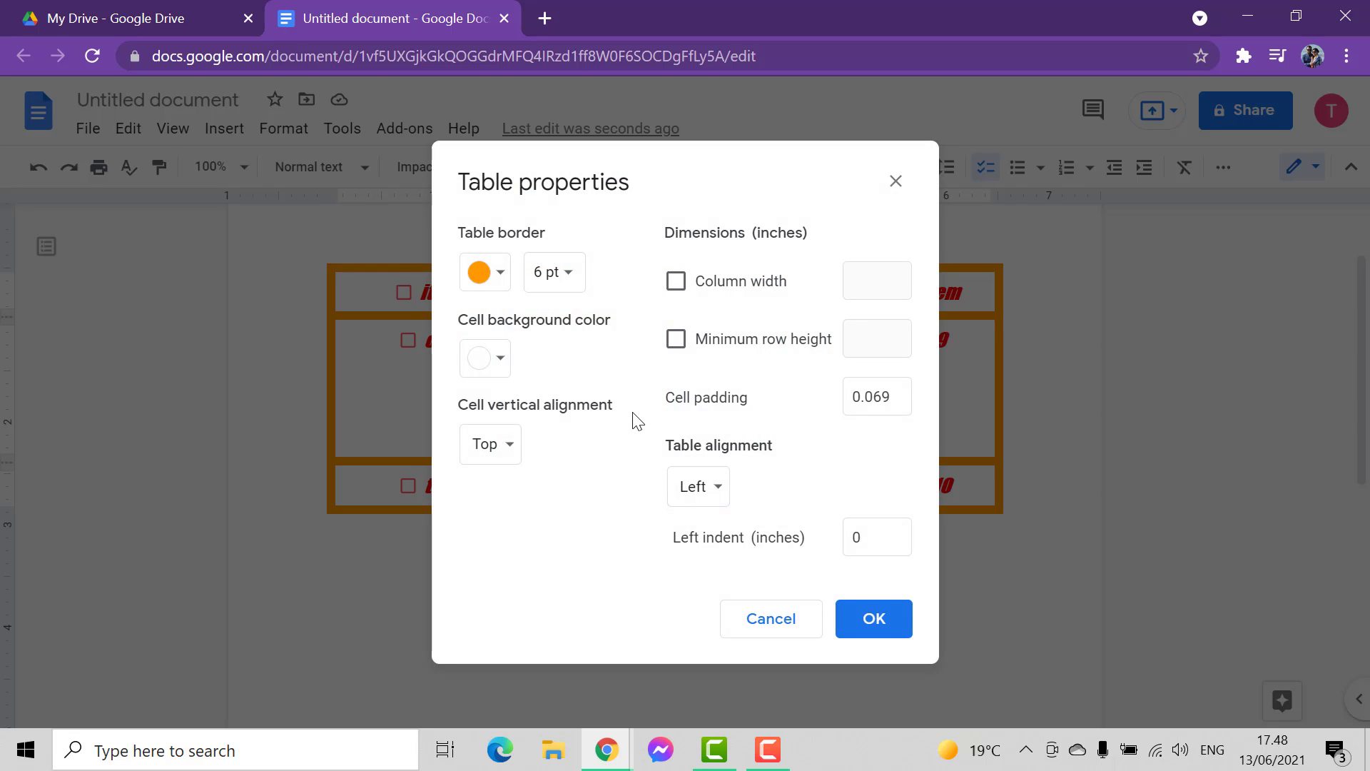
click(507, 365)
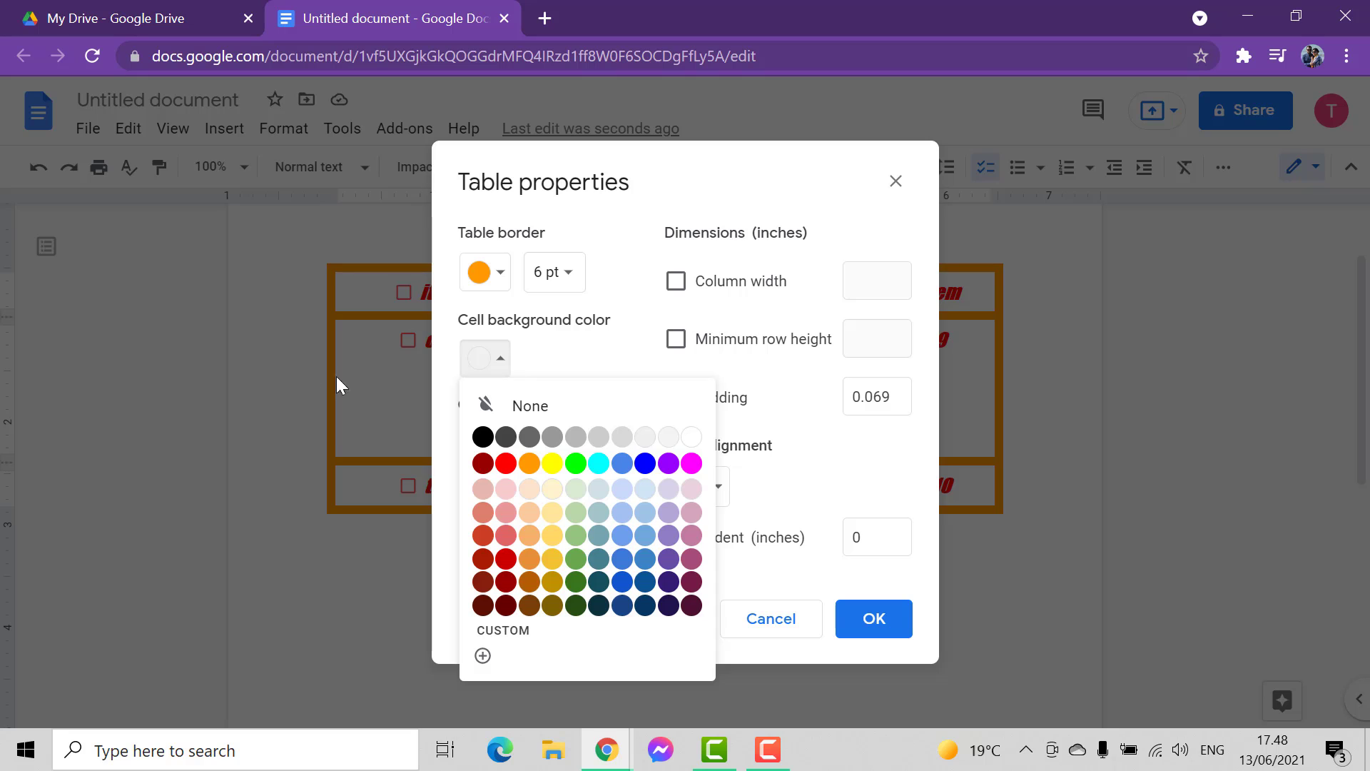
click(366, 377)
click(895, 181)
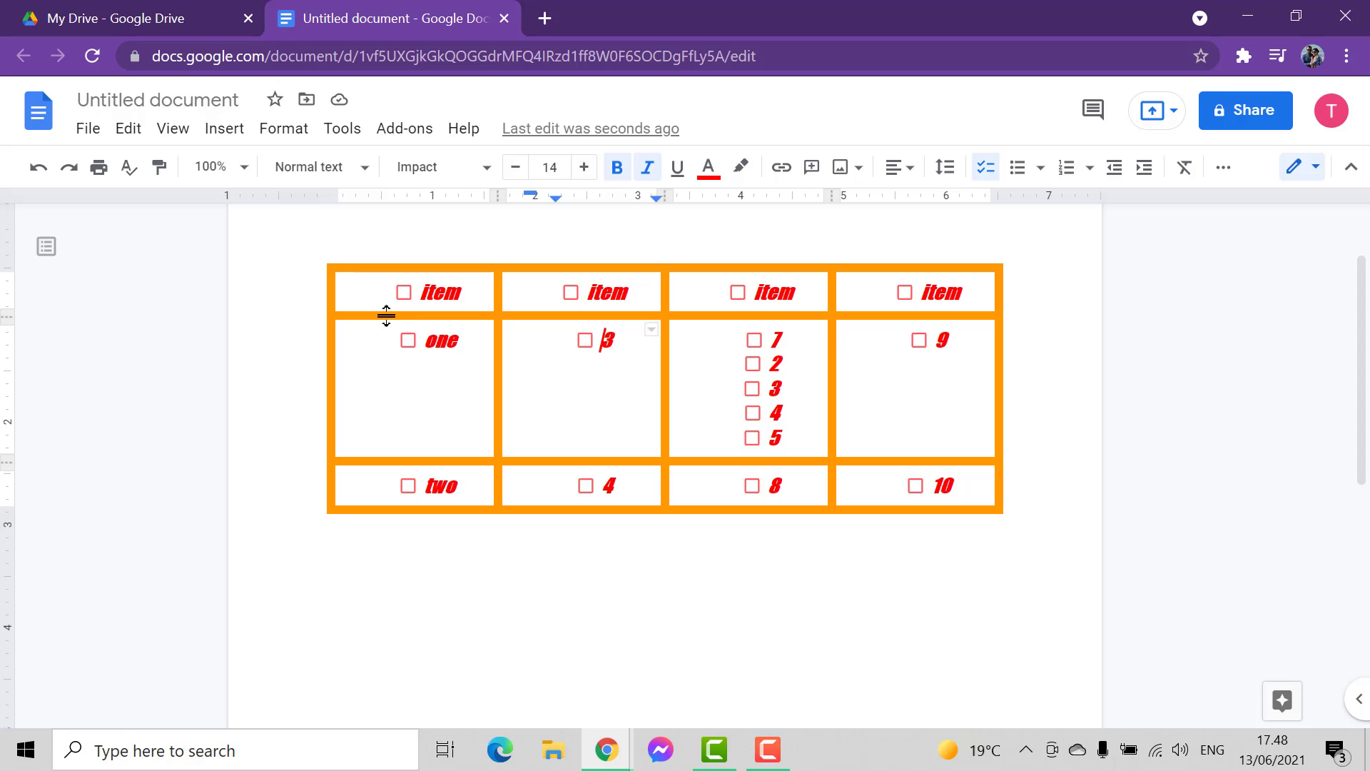
Set the cell background color of the "one" cell to cyan in the table properties.
drag(379, 296, 986, 498)
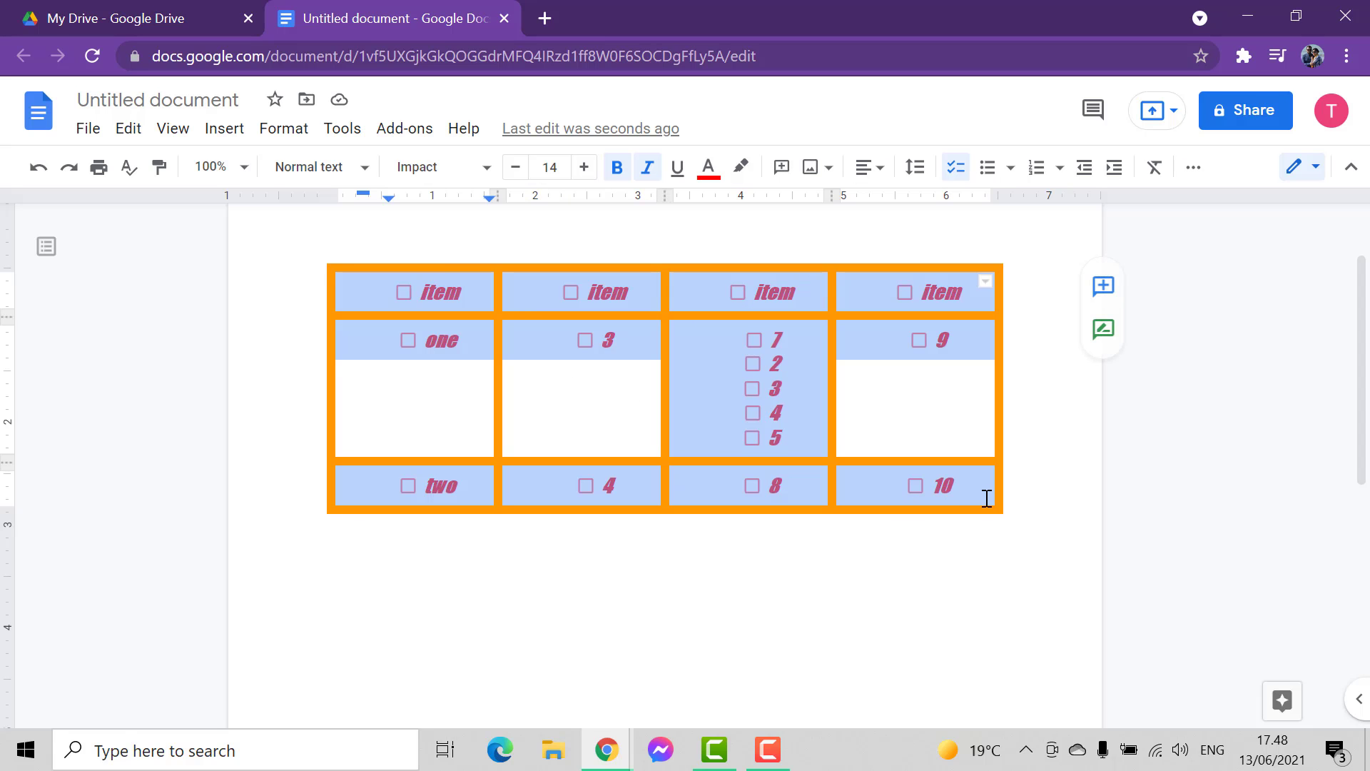
right_click(419, 418)
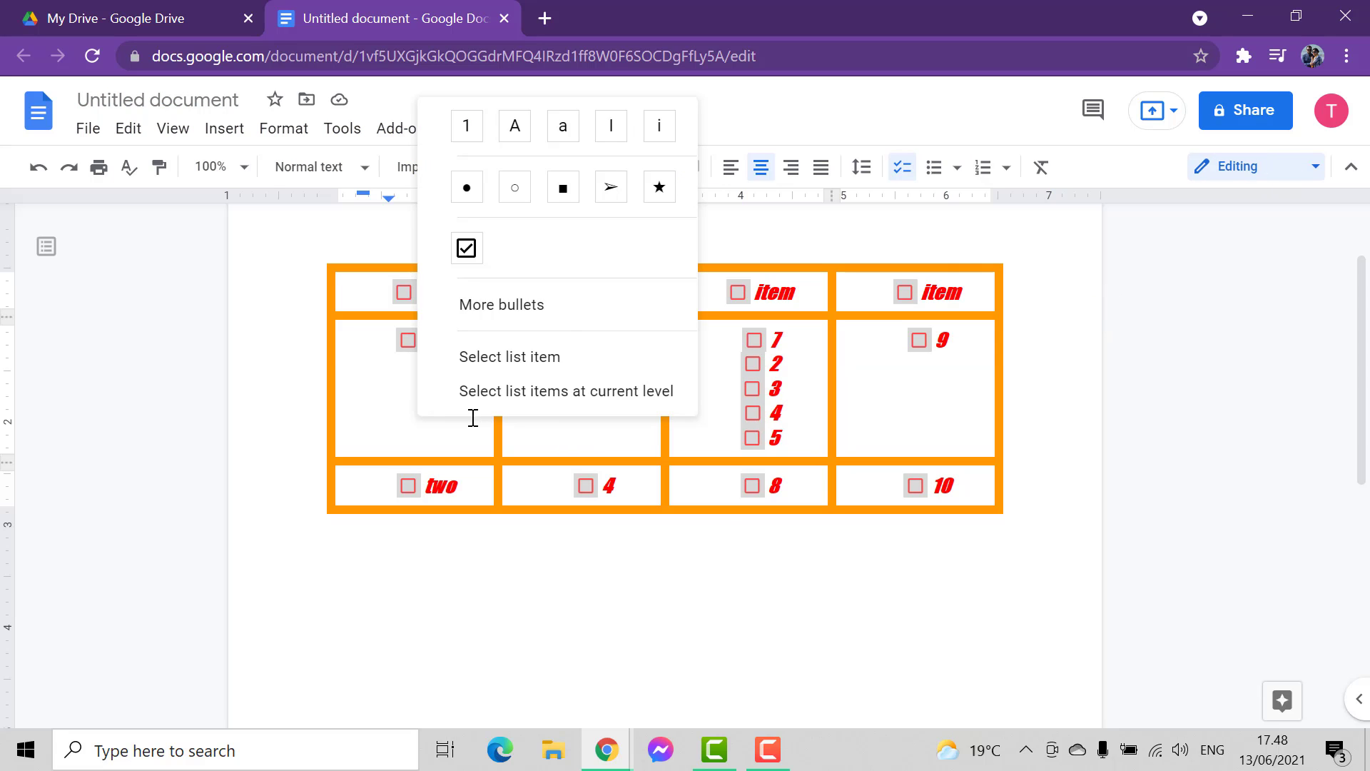
click(364, 398)
right_click(364, 398)
scroll(428, 610, down, 4)
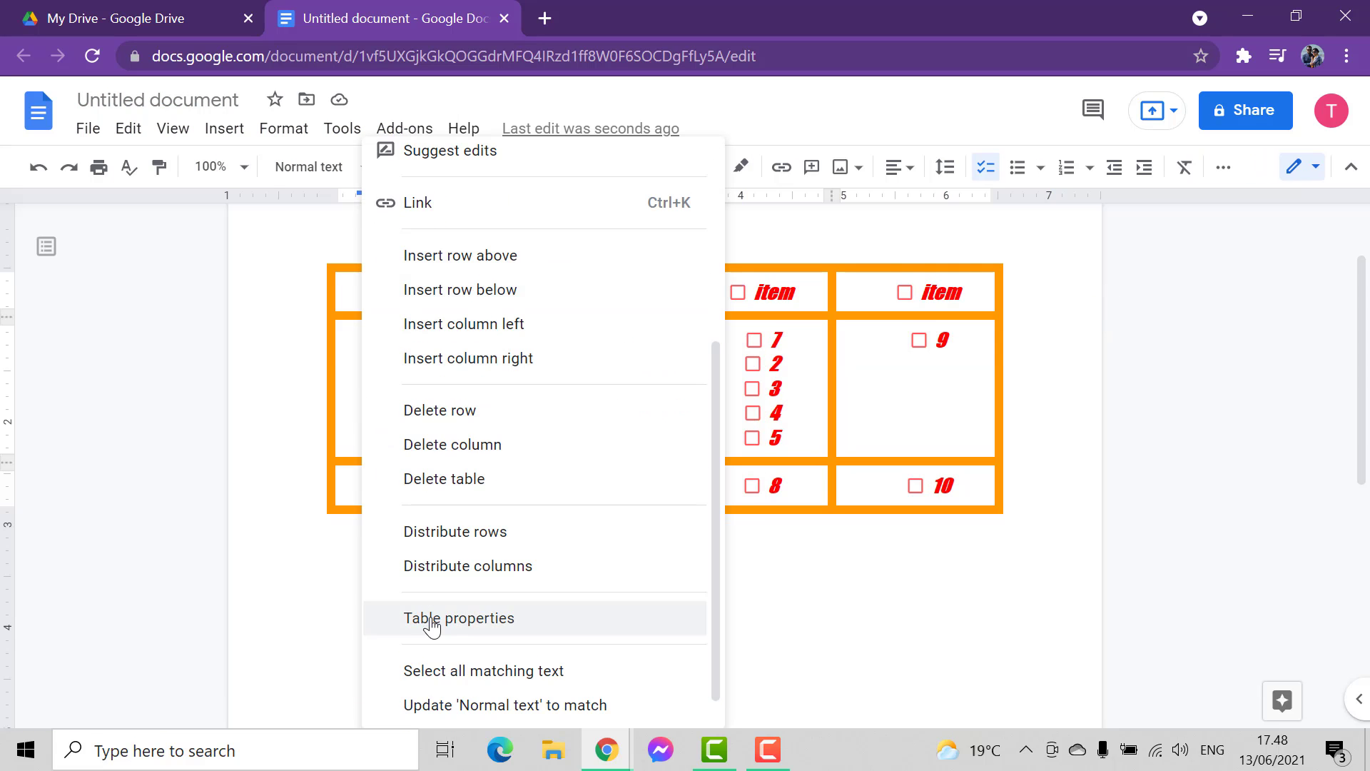
click(426, 618)
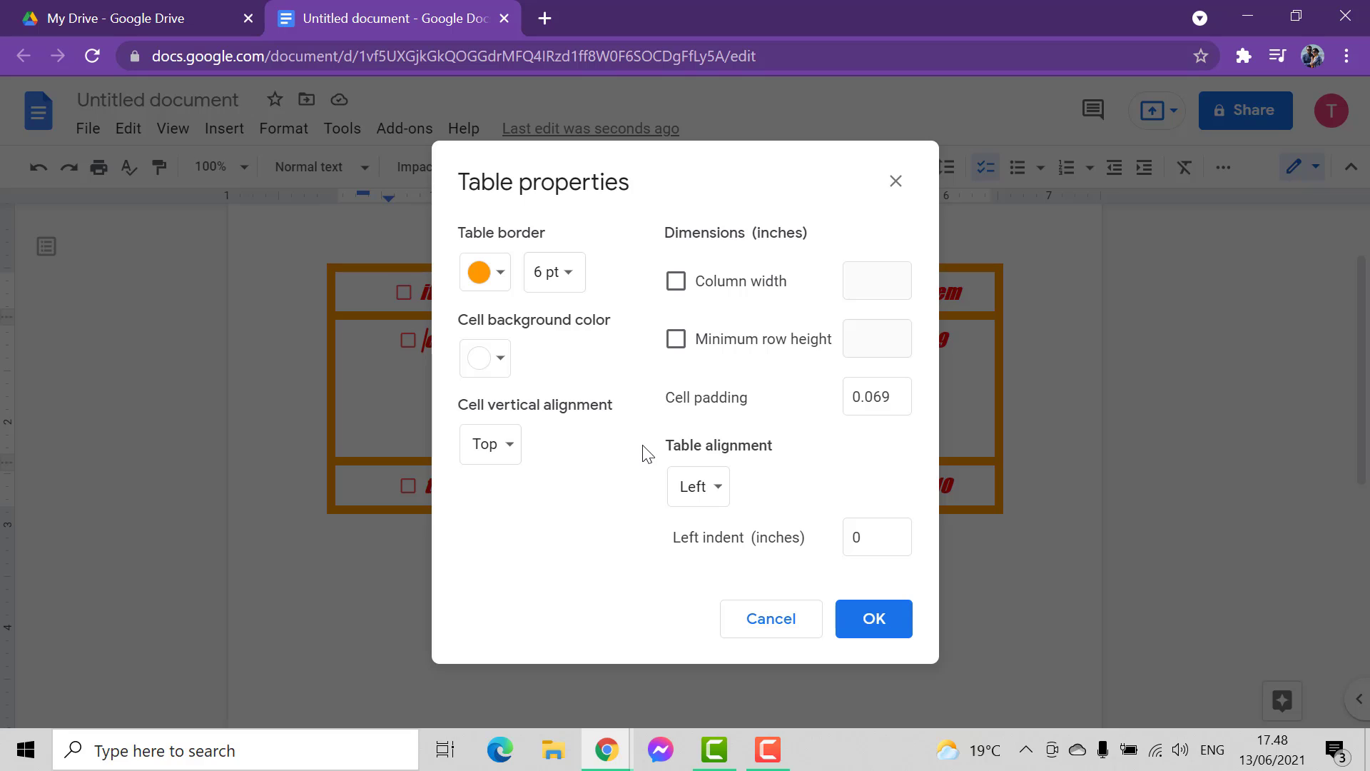
click(492, 378)
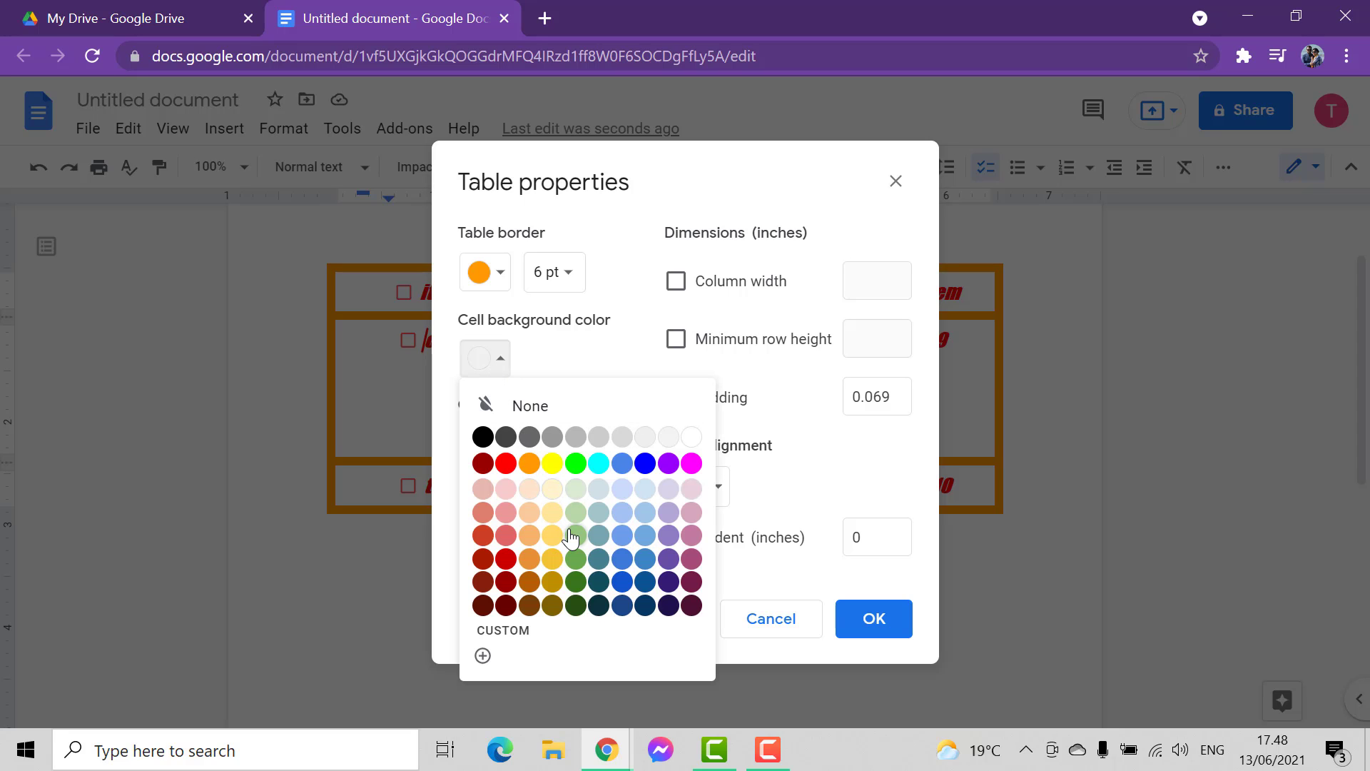
click(599, 465)
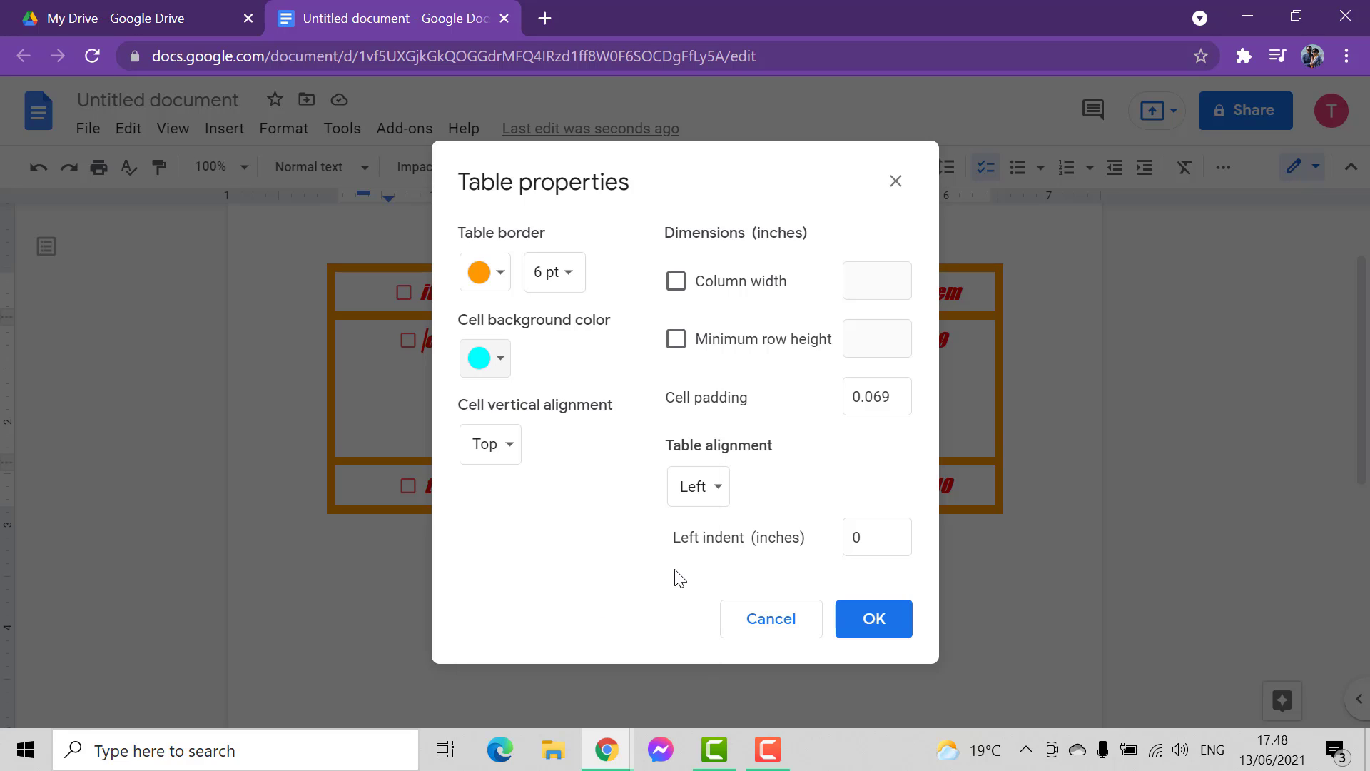
click(851, 623)
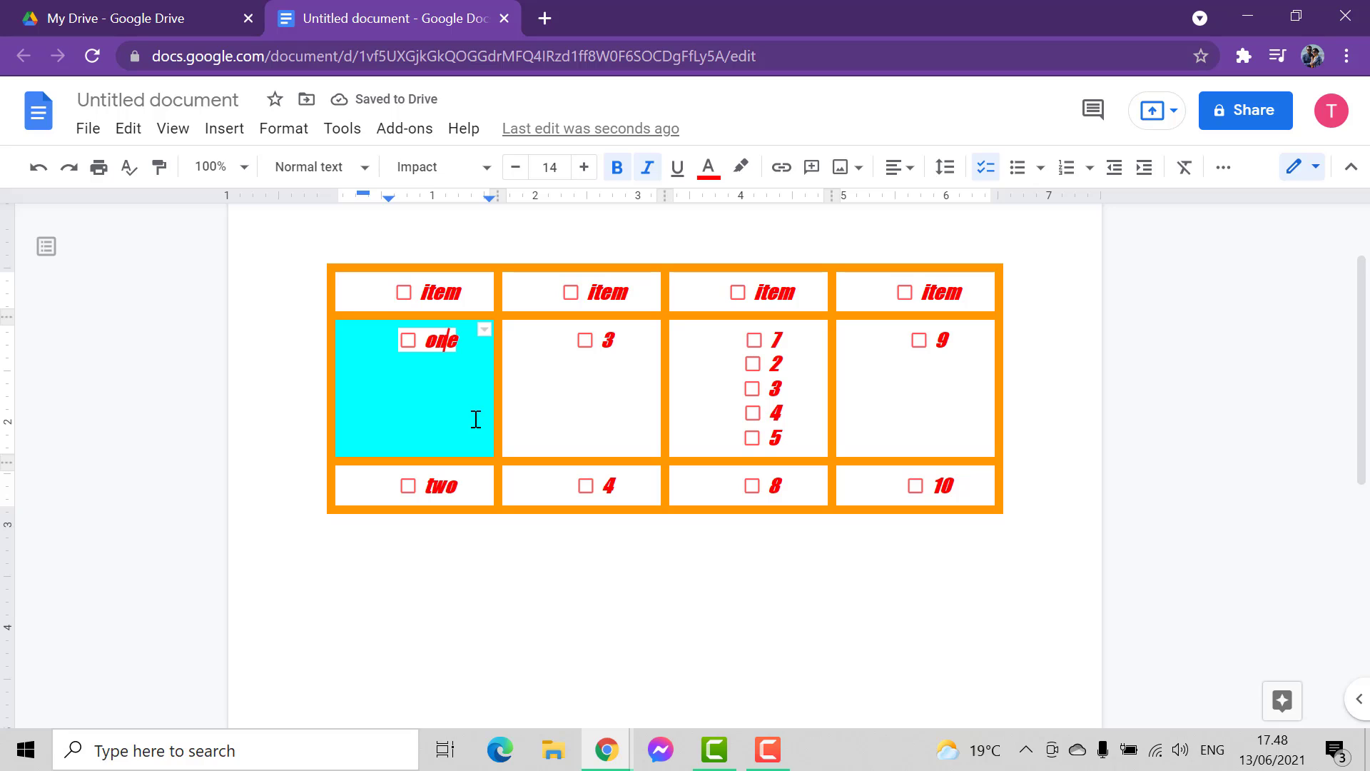
Select all the table's cells and set their background color to cyan in the table properties.
key(ctrl+a)
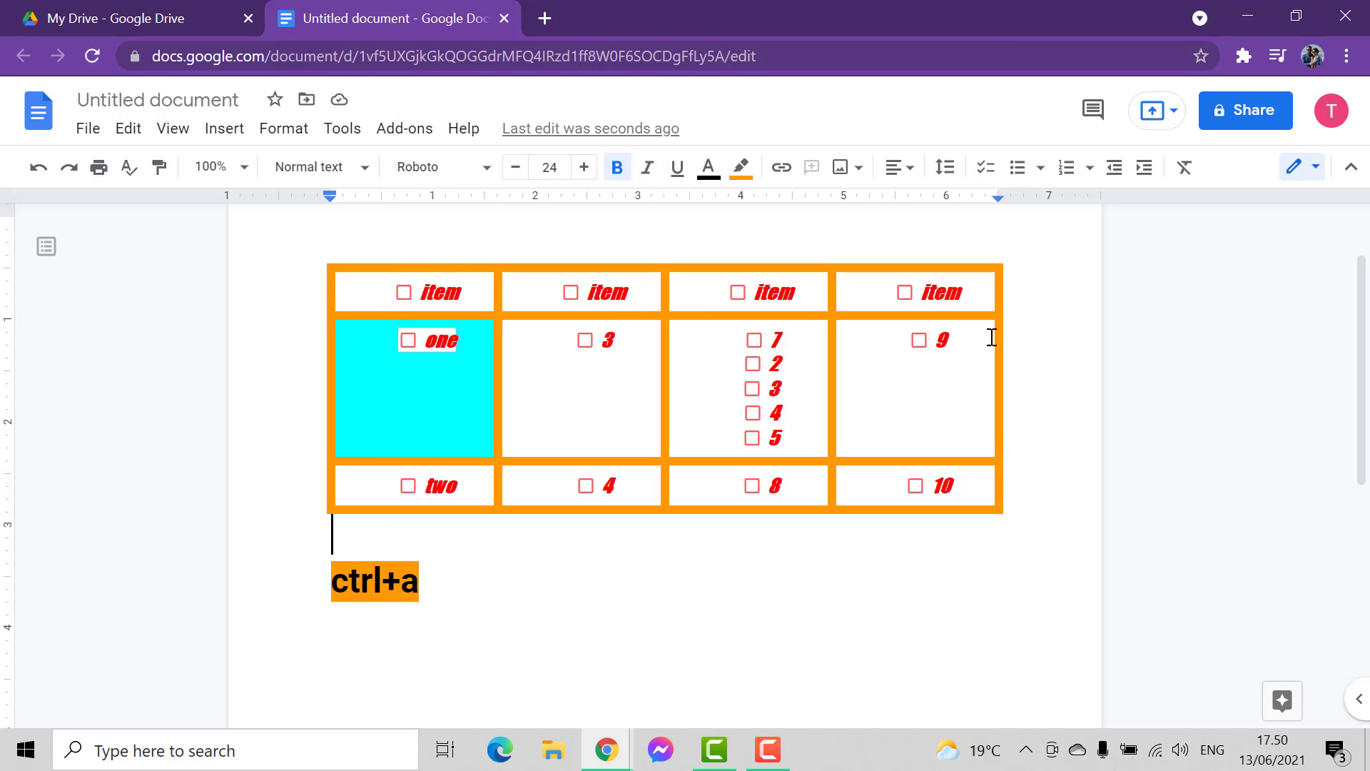
drag(352, 281, 945, 489)
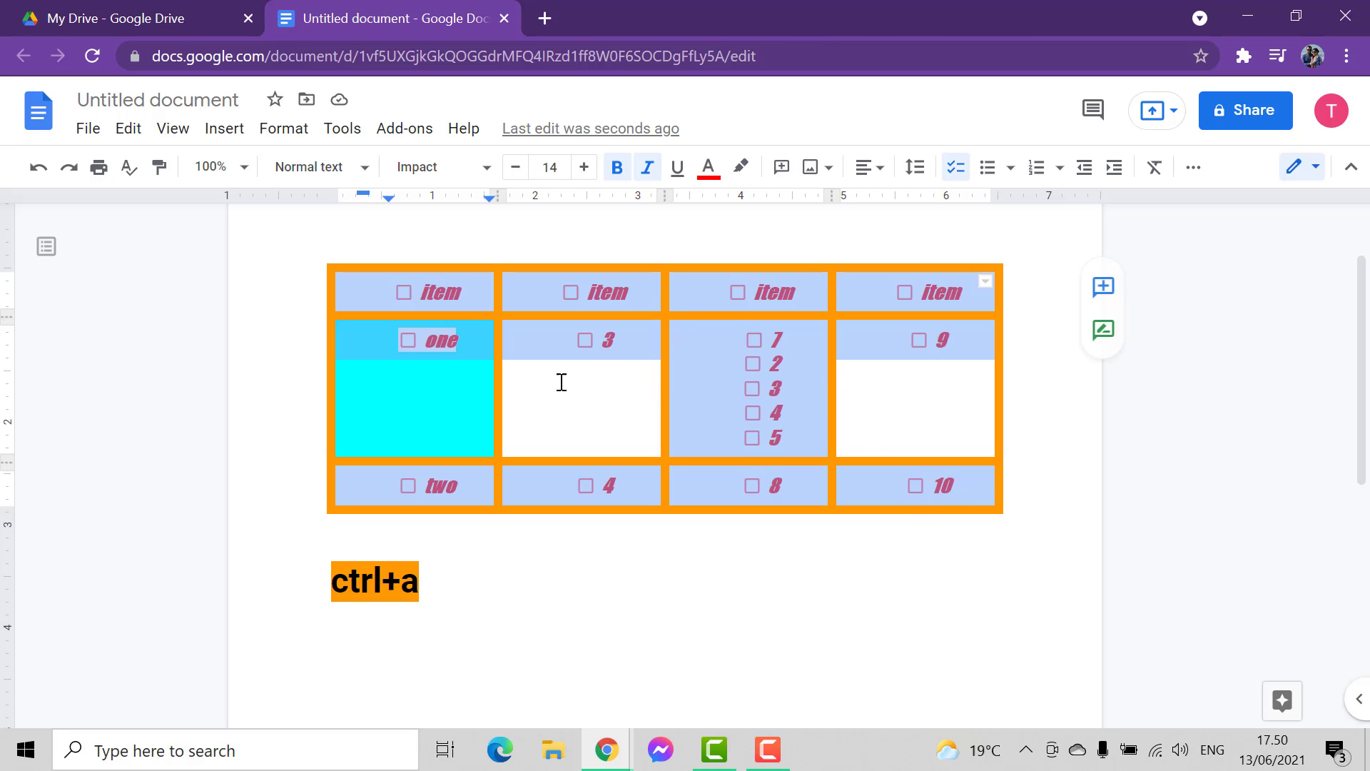
right_click(871, 339)
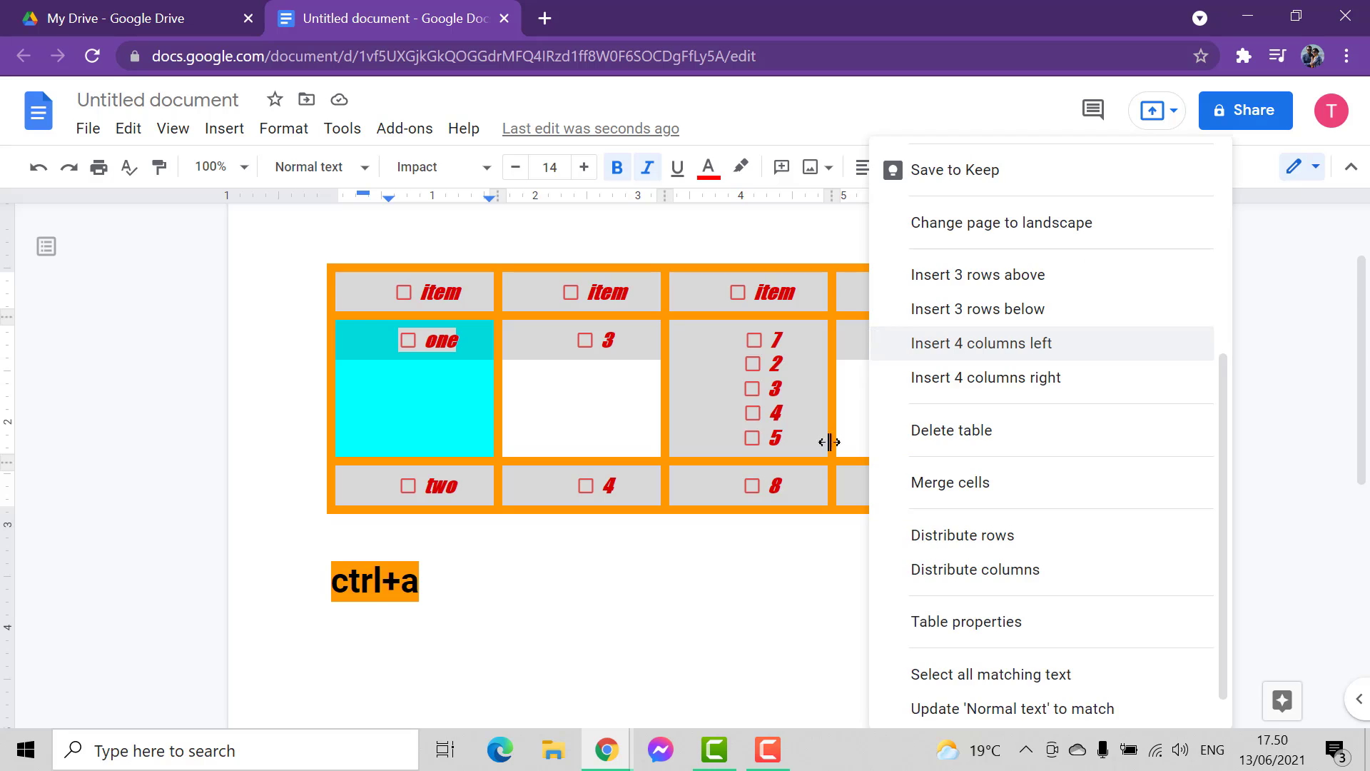
click(967, 619)
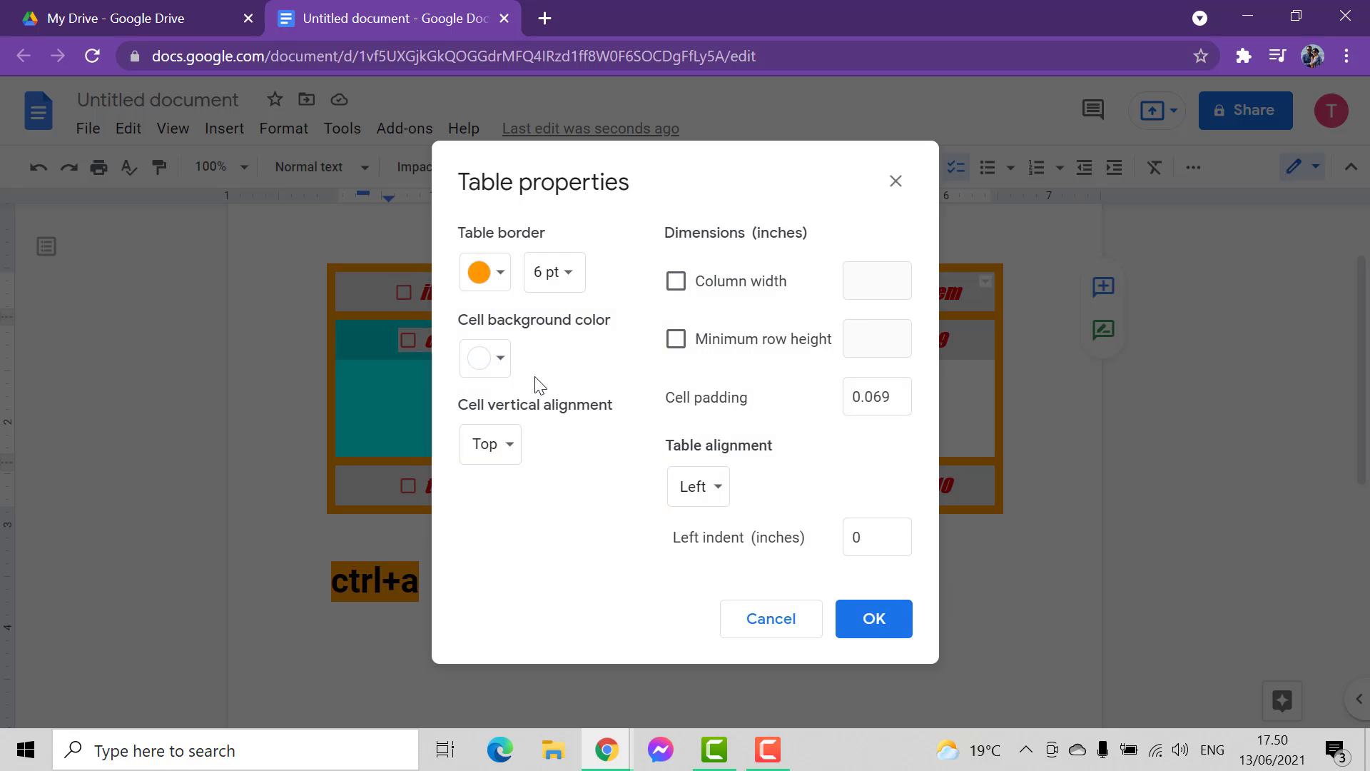
click(508, 363)
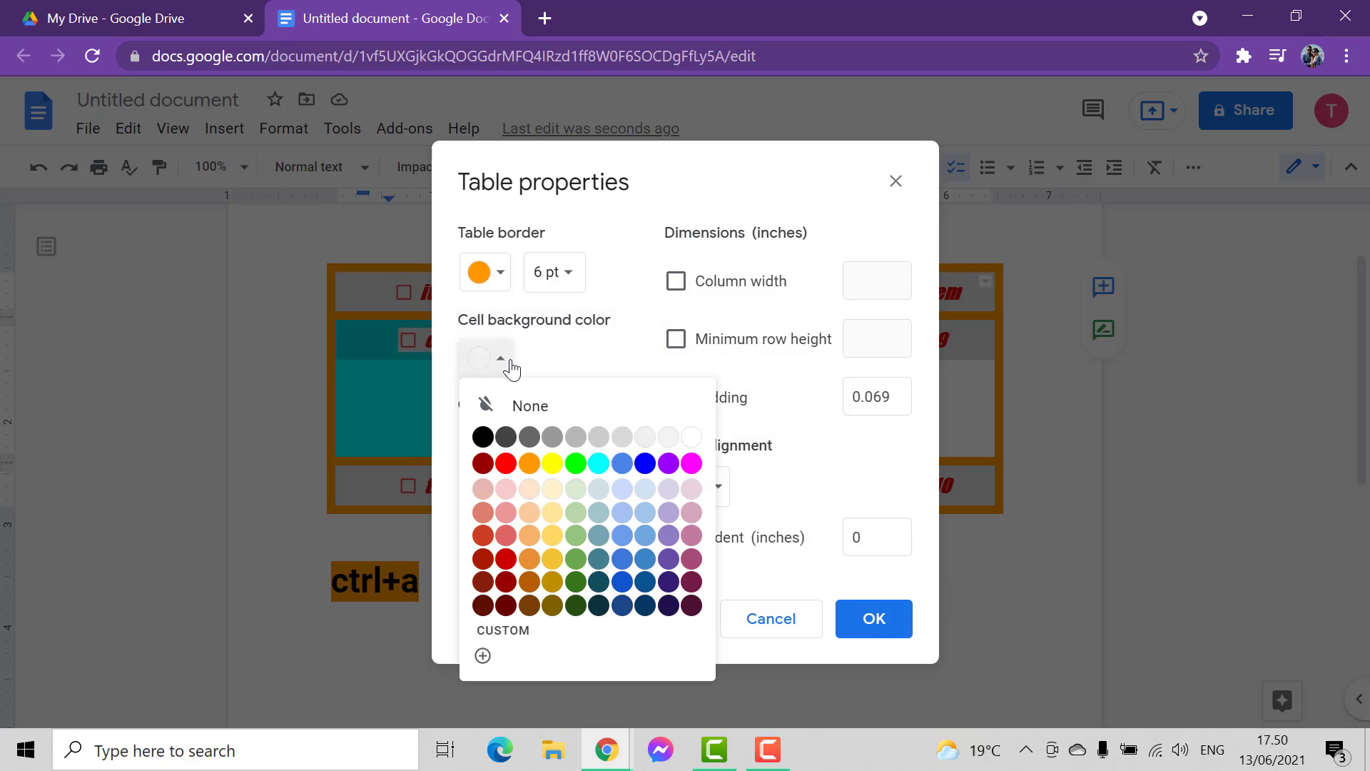
click(598, 463)
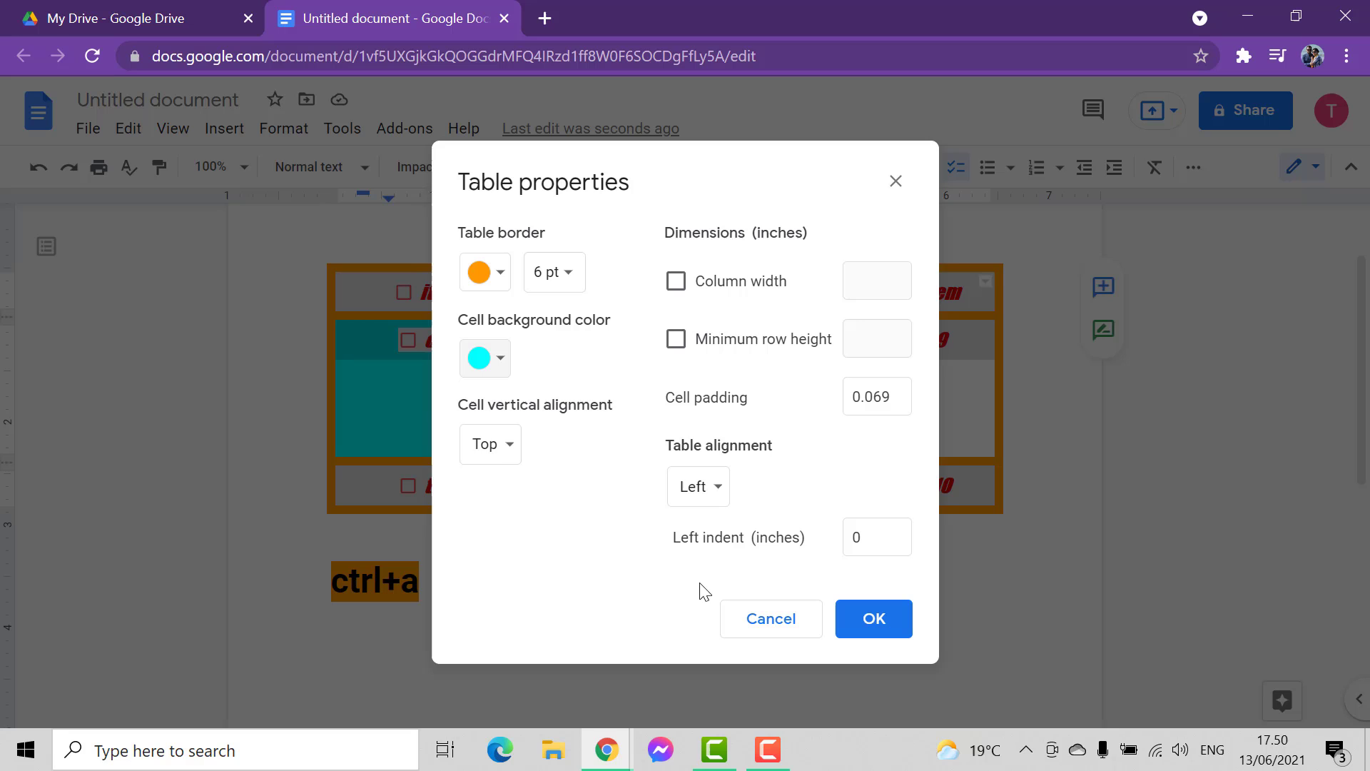
click(881, 623)
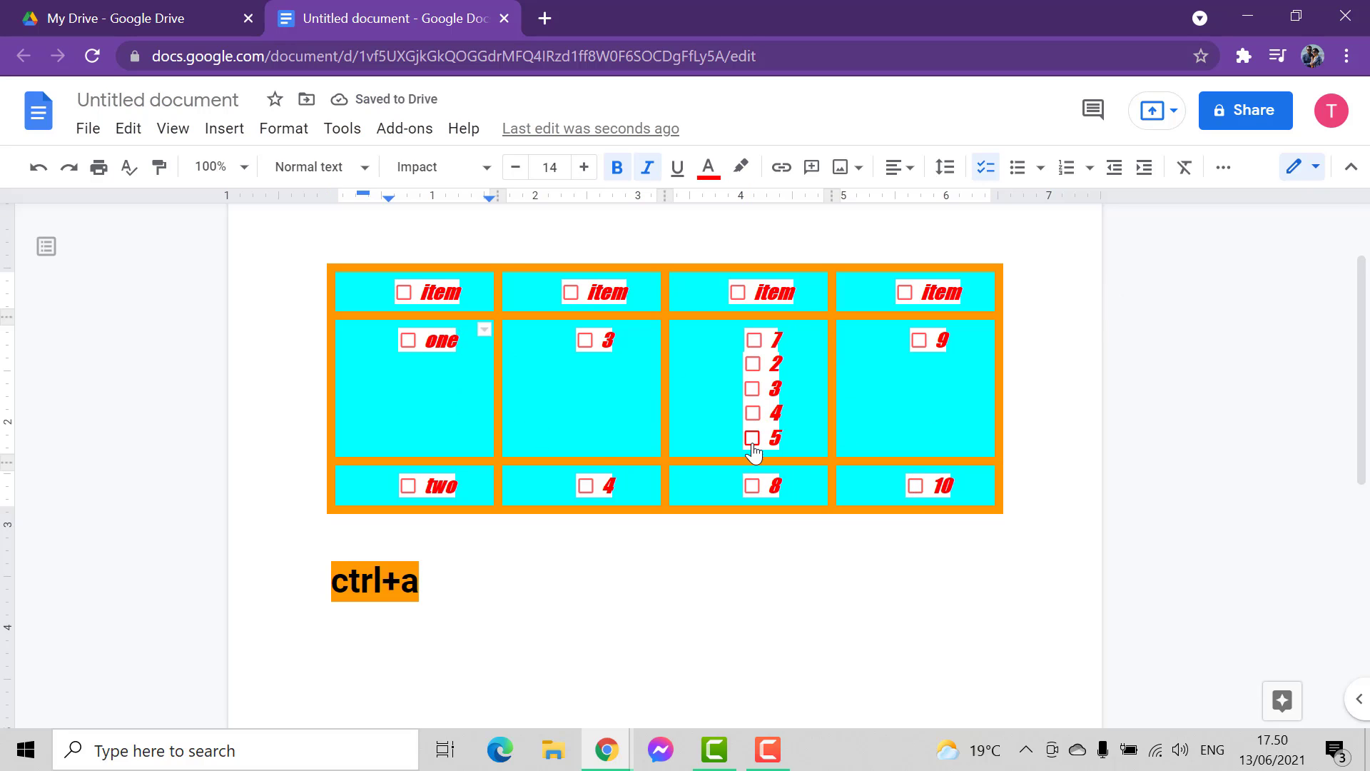
Set the cell padding of the second column's header cell to 0.4 inches in the table properties.
click(553, 290)
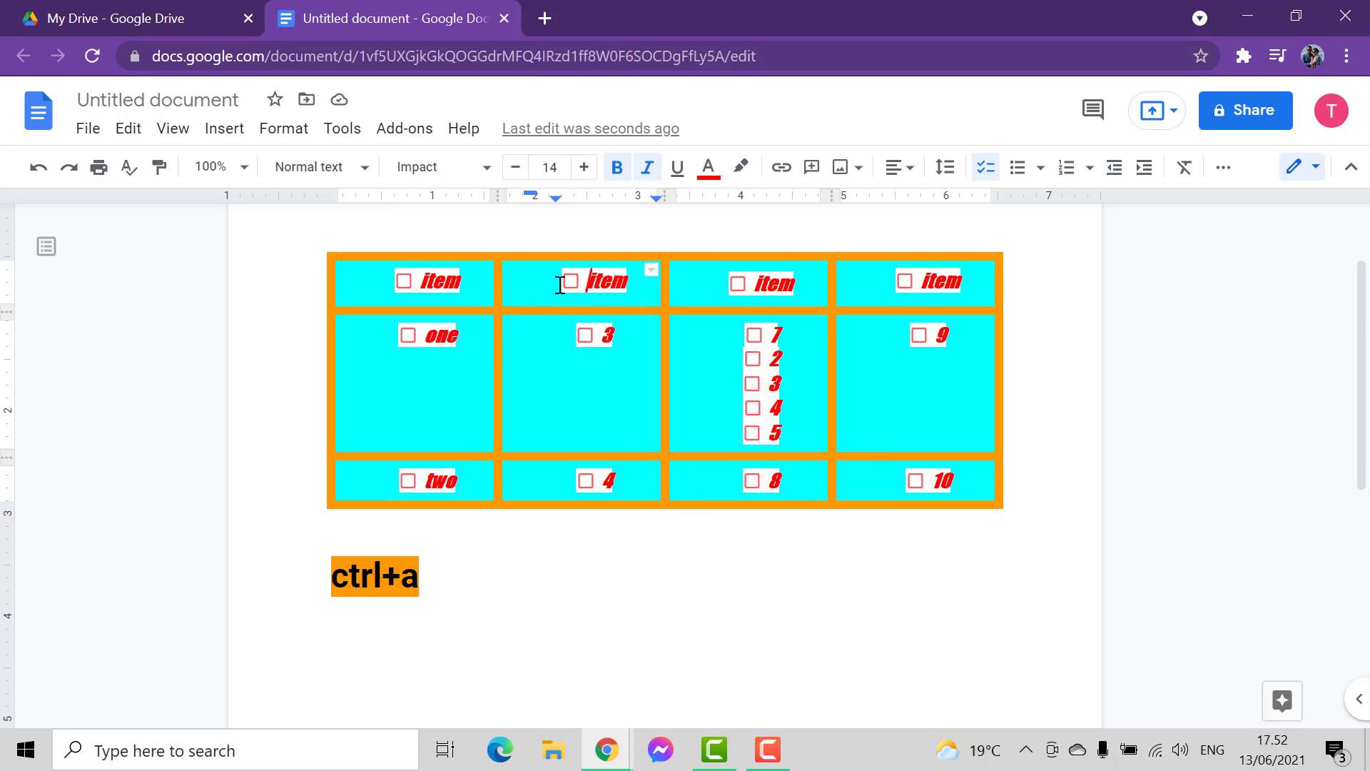
drag(548, 283, 647, 292)
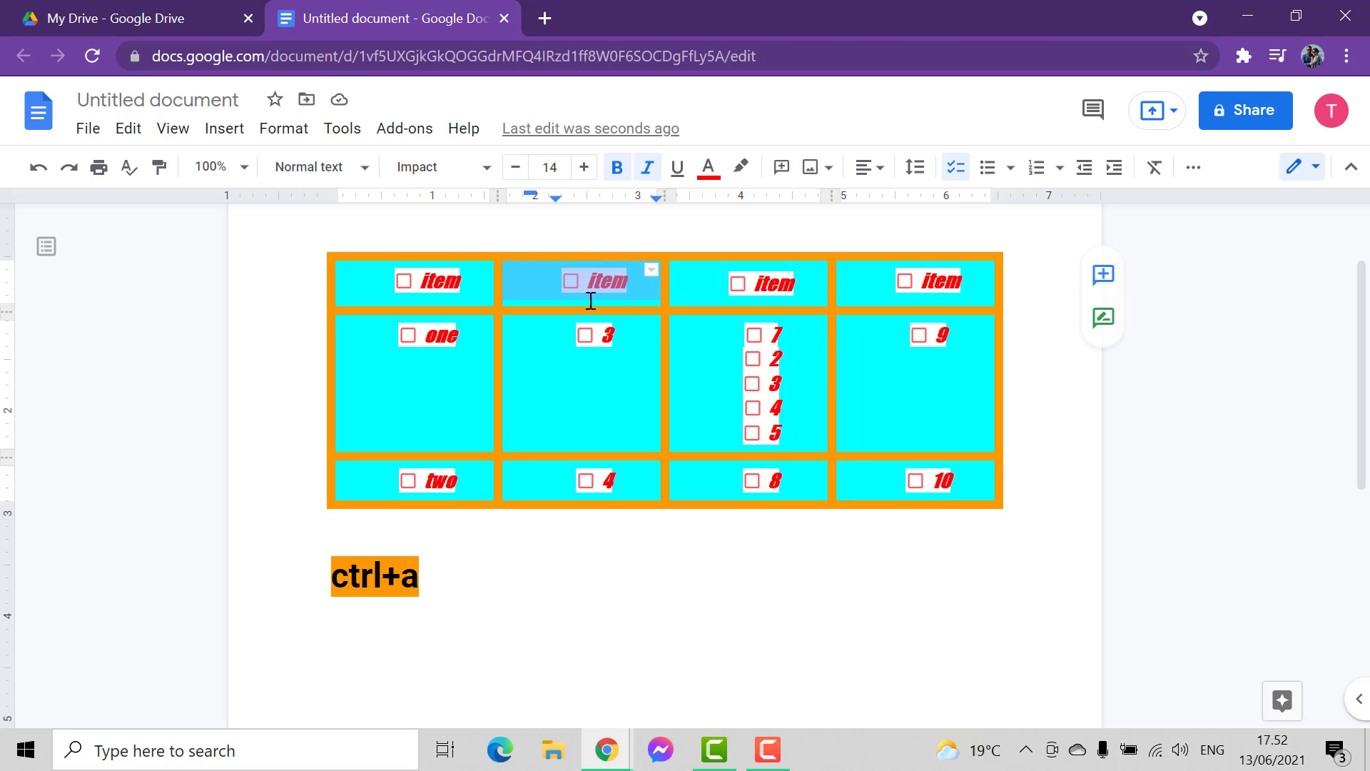
right_click(544, 279)
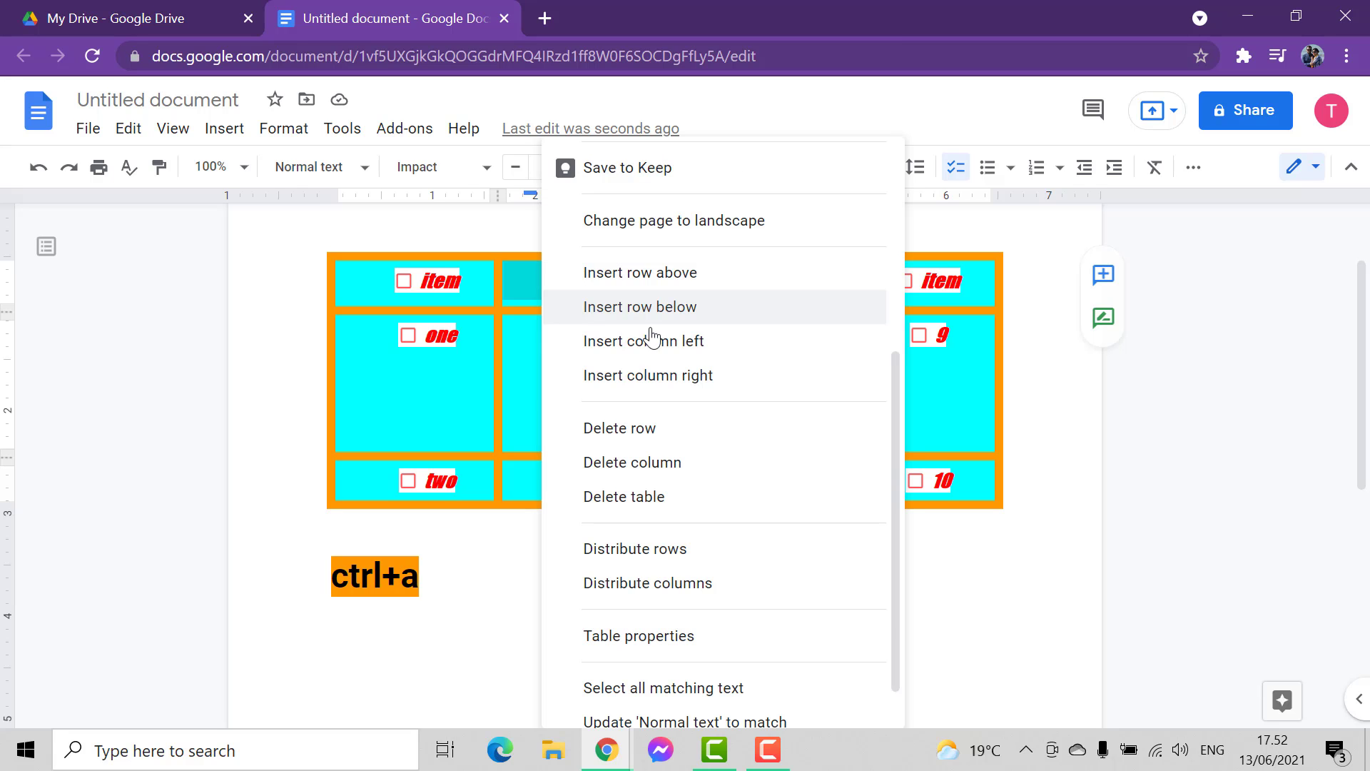
scroll(660, 428, down, 1)
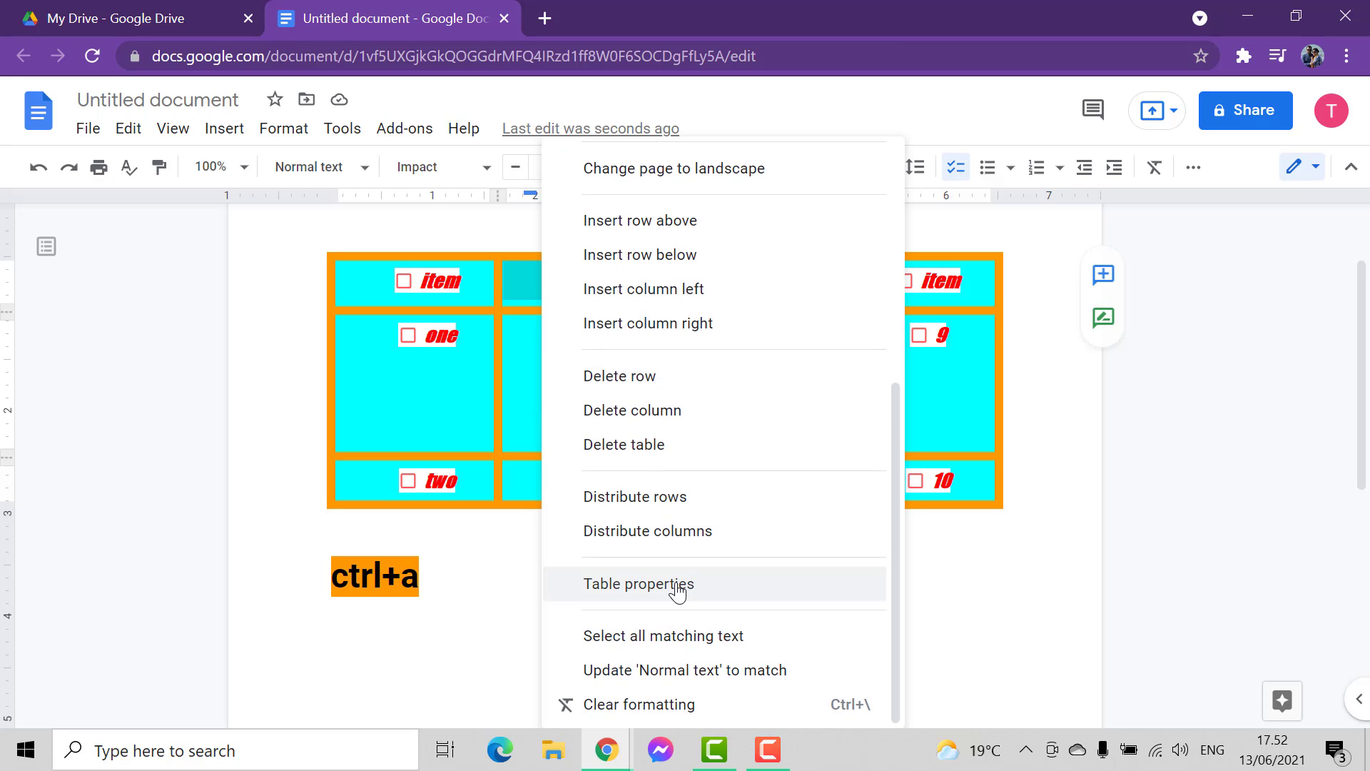
click(677, 585)
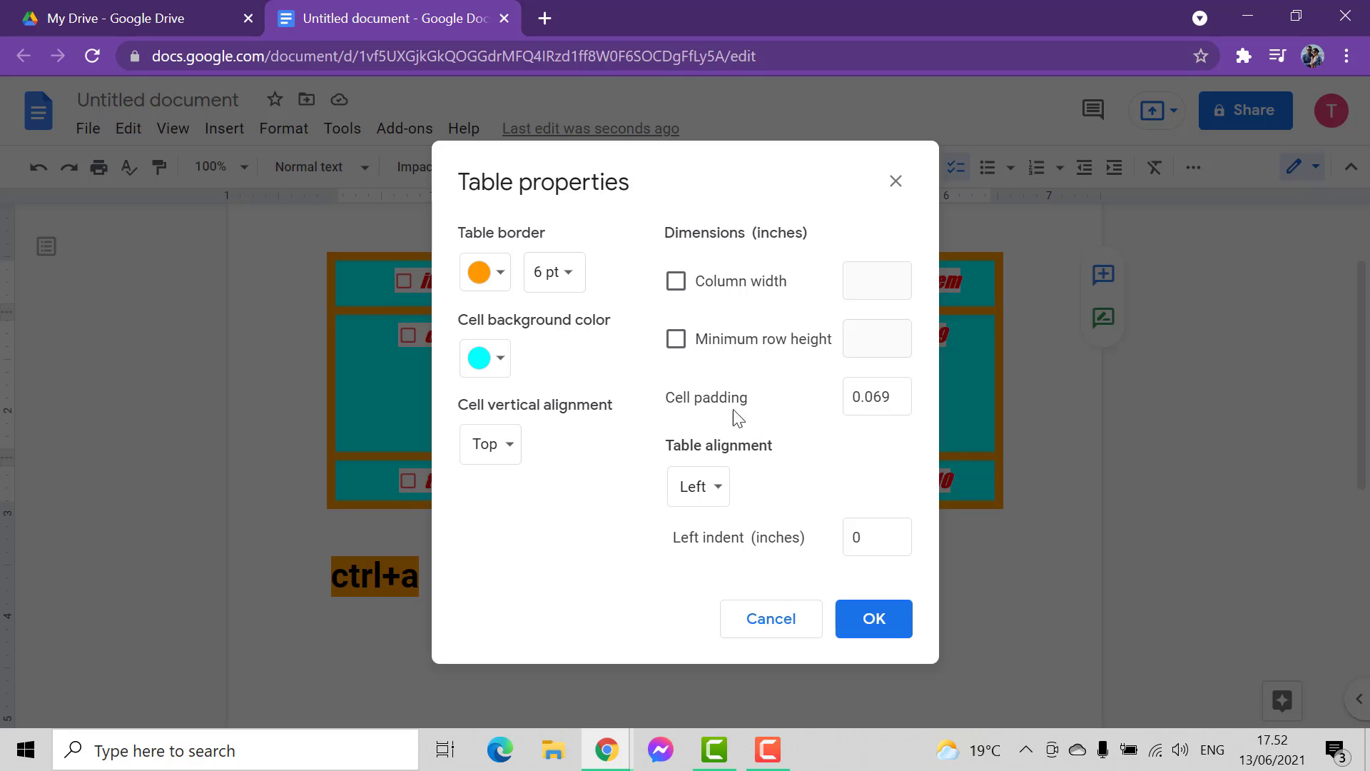
click(891, 397)
drag(887, 397, 855, 395)
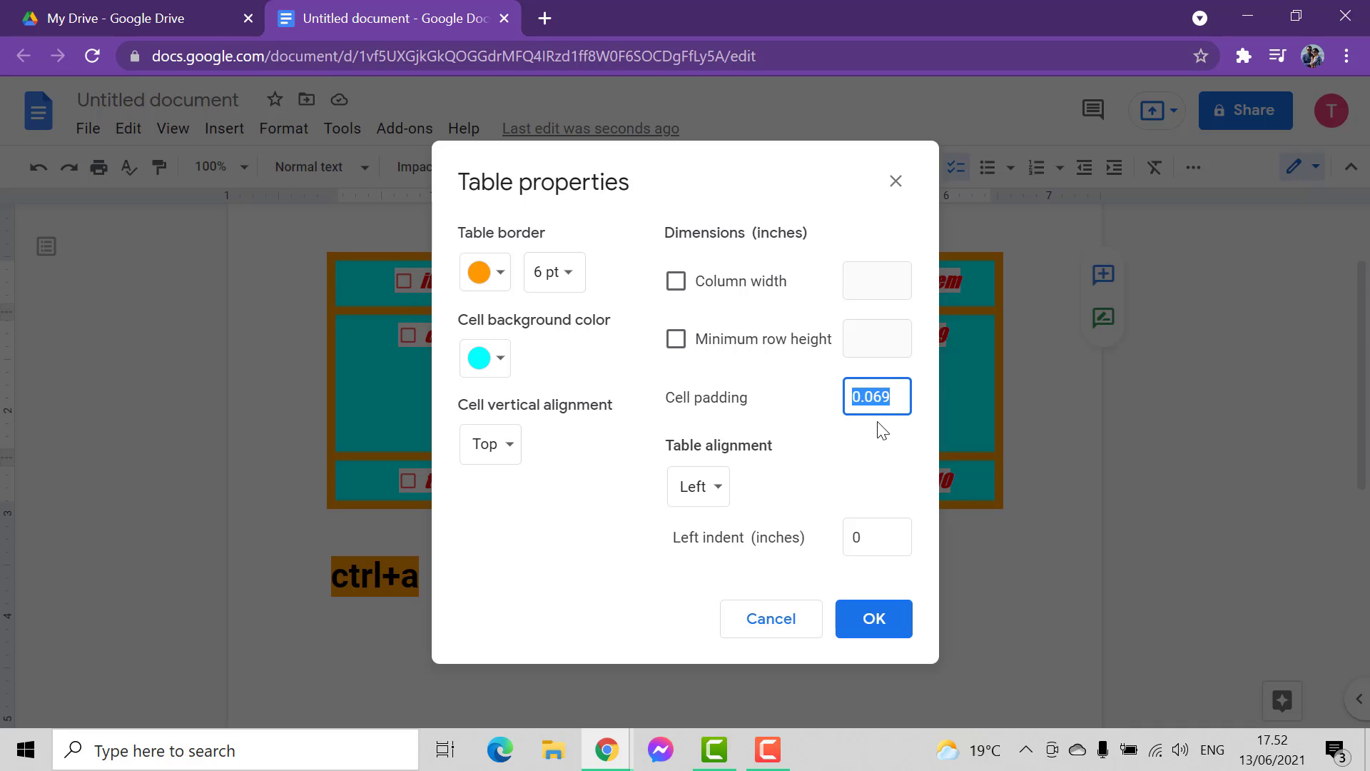
text(0.4)
click(872, 618)
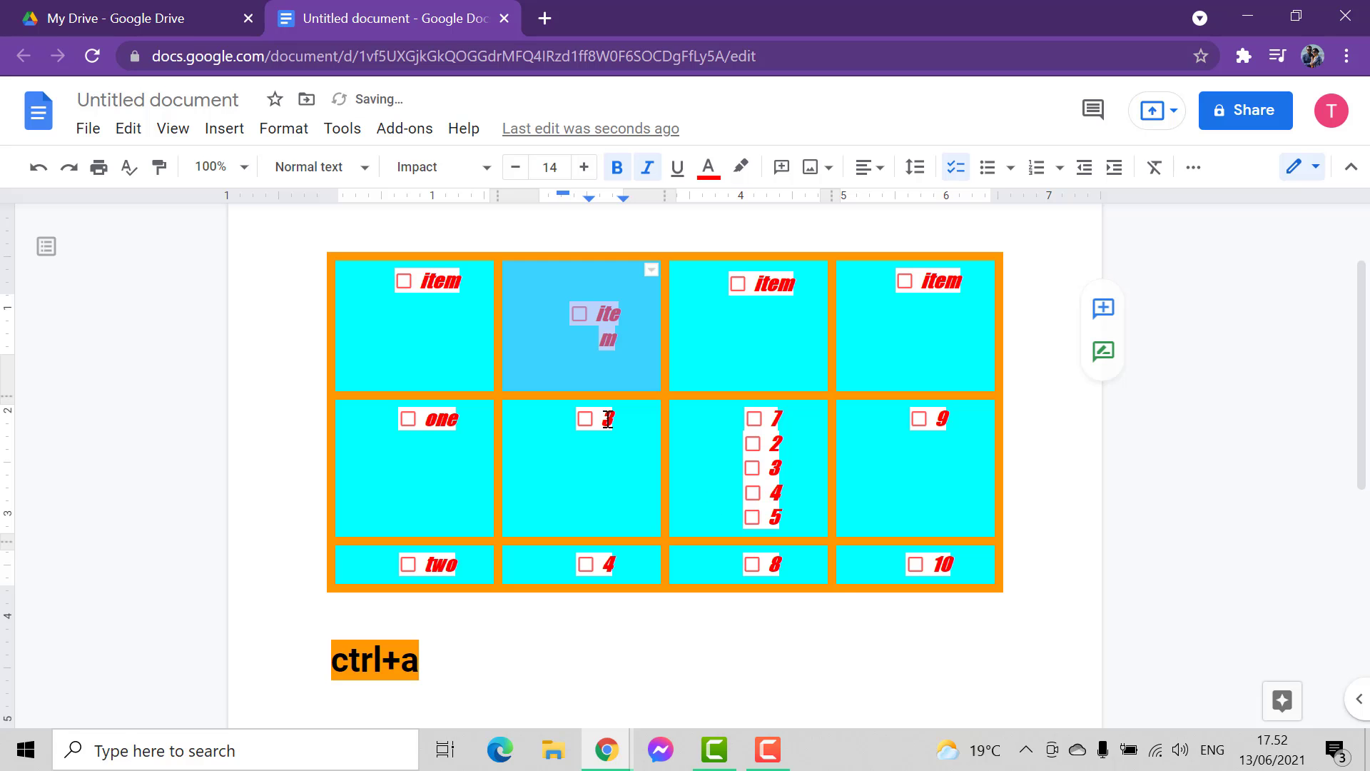
Mark the checklist item in the second column's header cell as completed.
click(550, 328)
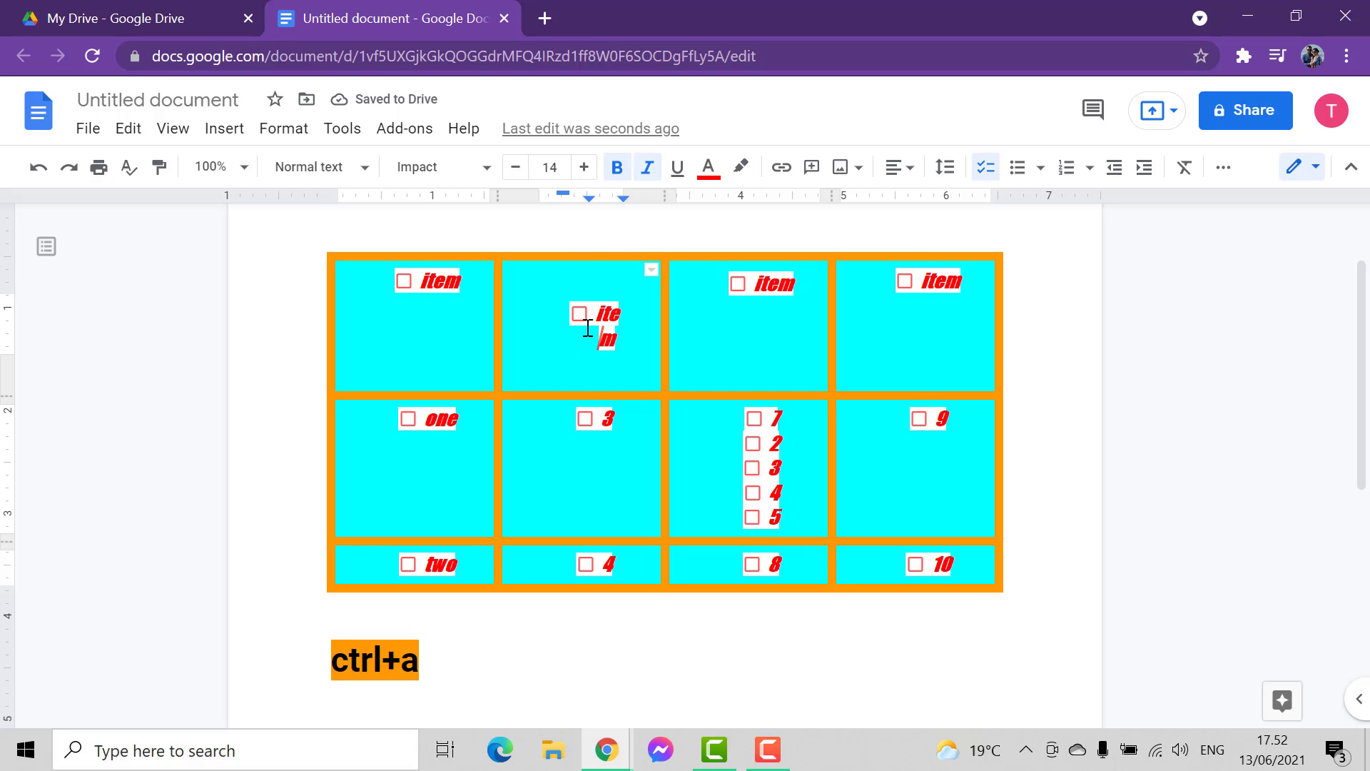
click(587, 284)
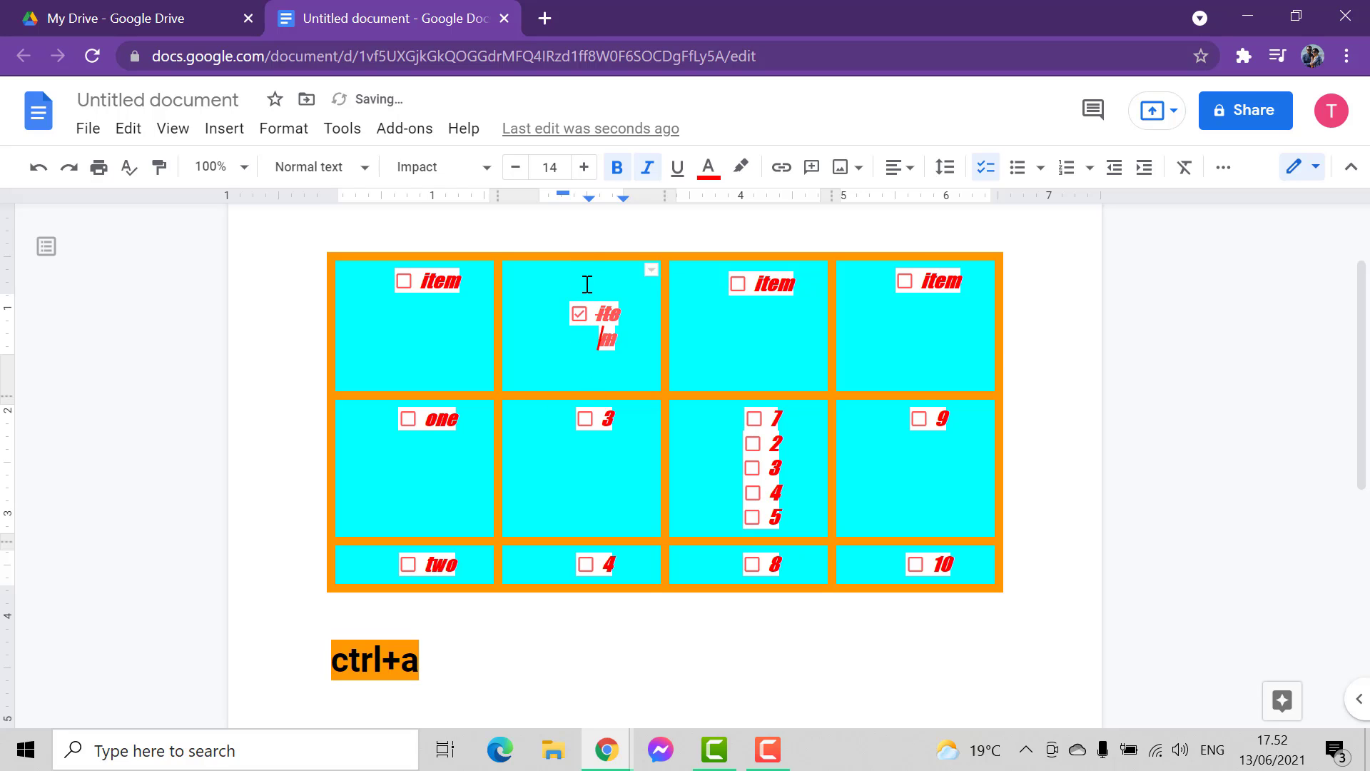
click(584, 301)
click(579, 313)
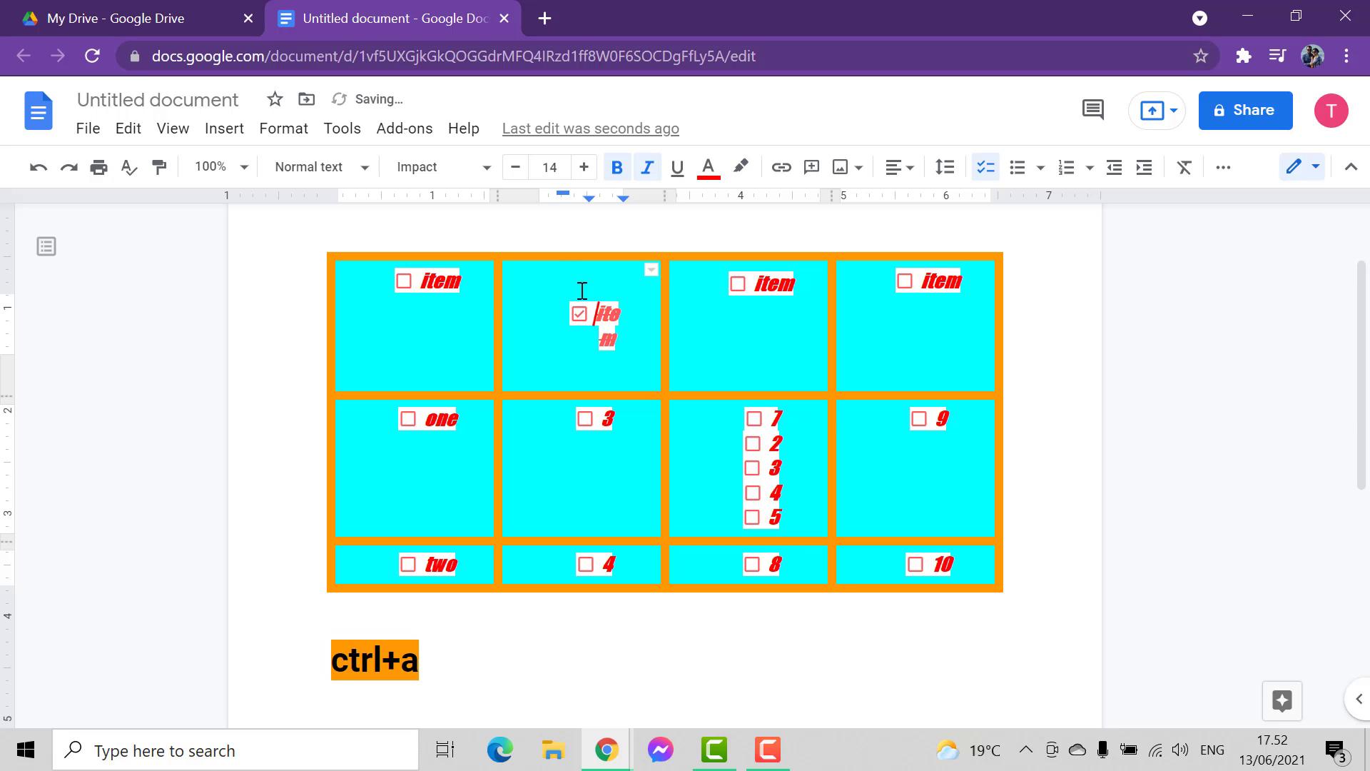